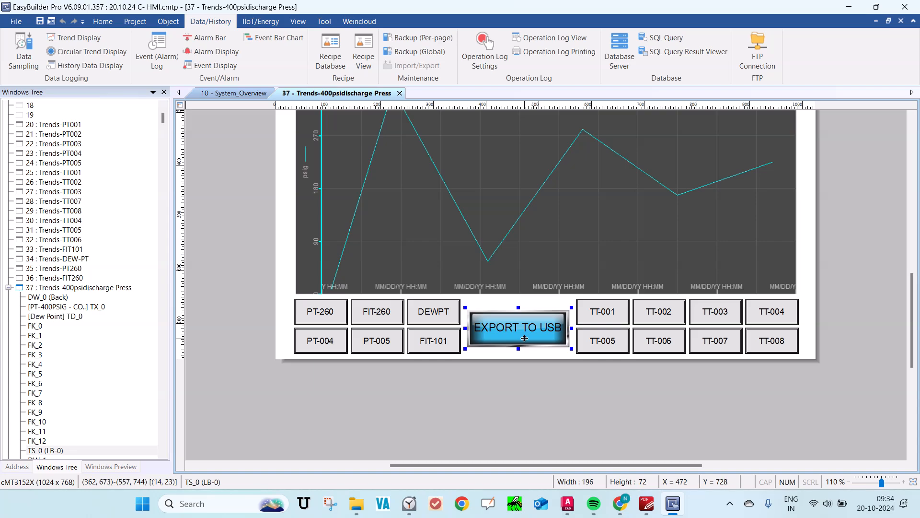
- Review the address and switch style settings of the EXPORT TO USB toggle switch, leaving them unchanged
{"action": "double_click", "coordinate": [525, 338]}
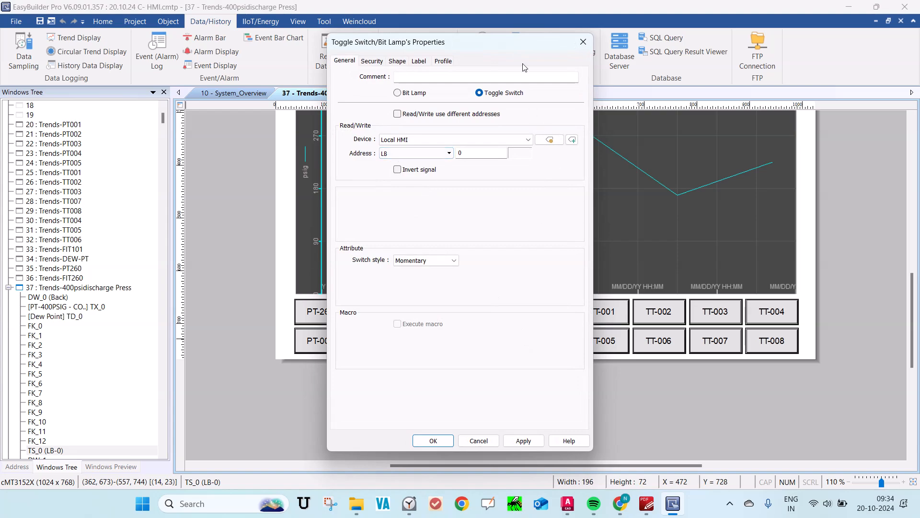
{"action": "left_click_drag", "start_coordinate": [519, 49], "coordinate": [344, 54]}
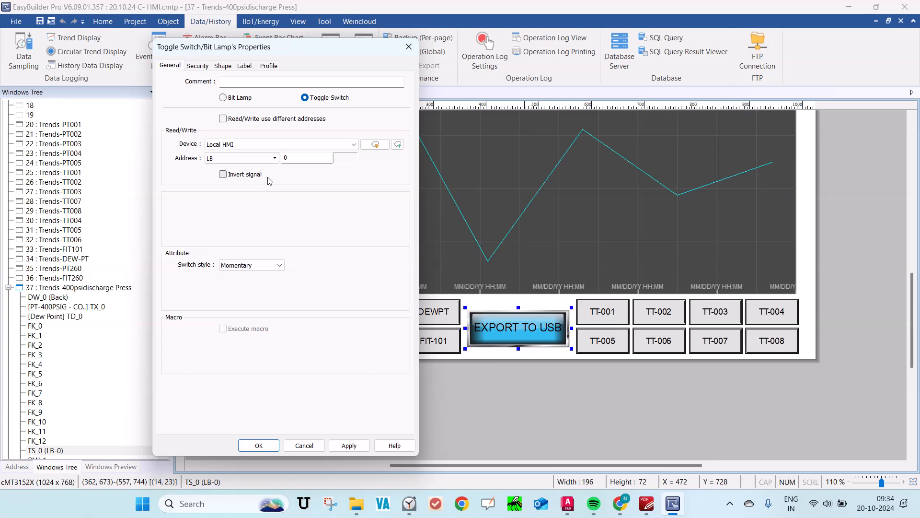
{"action": "left_click", "coordinate": [304, 445]}
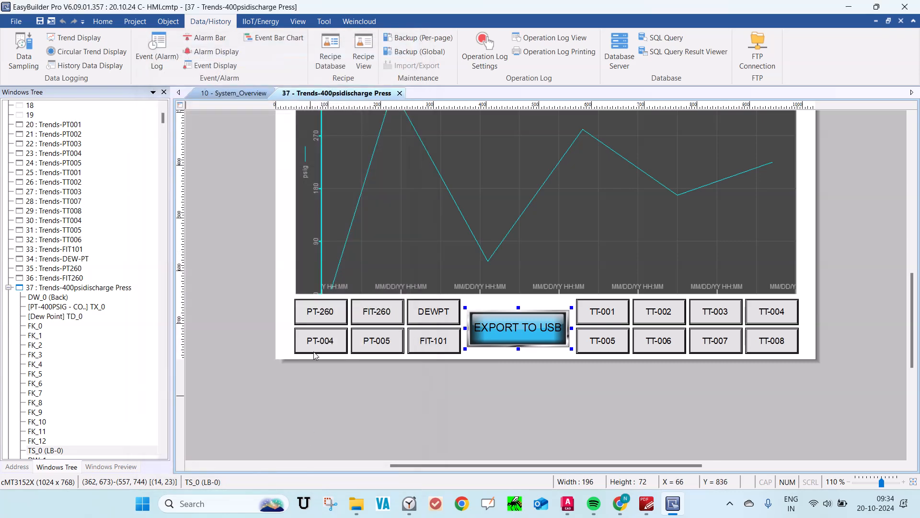
- Look through the global backup list to check each entry's source and trigger address
{"action": "left_click", "coordinate": [431, 53]}
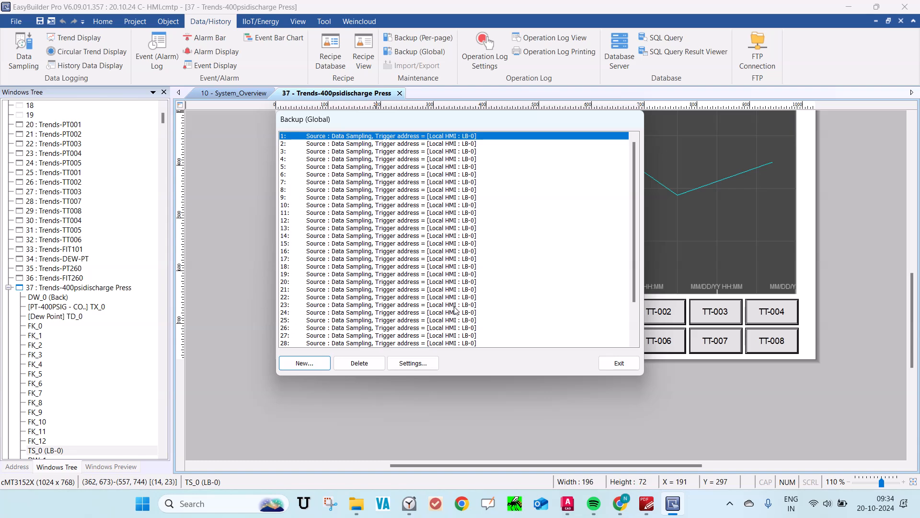
{"action": "scroll", "coordinate": [455, 312], "scroll_direction": "down", "scroll_amount": 2}
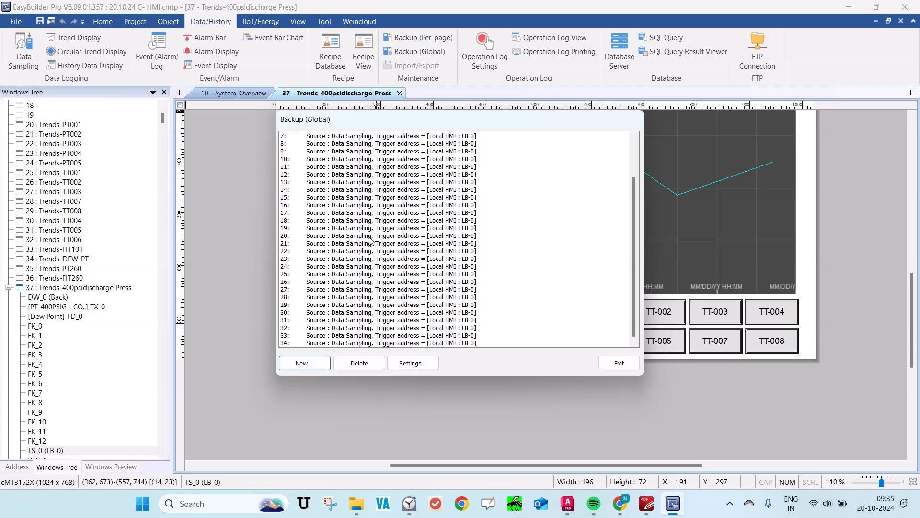
{"action": "left_click", "coordinate": [619, 363]}
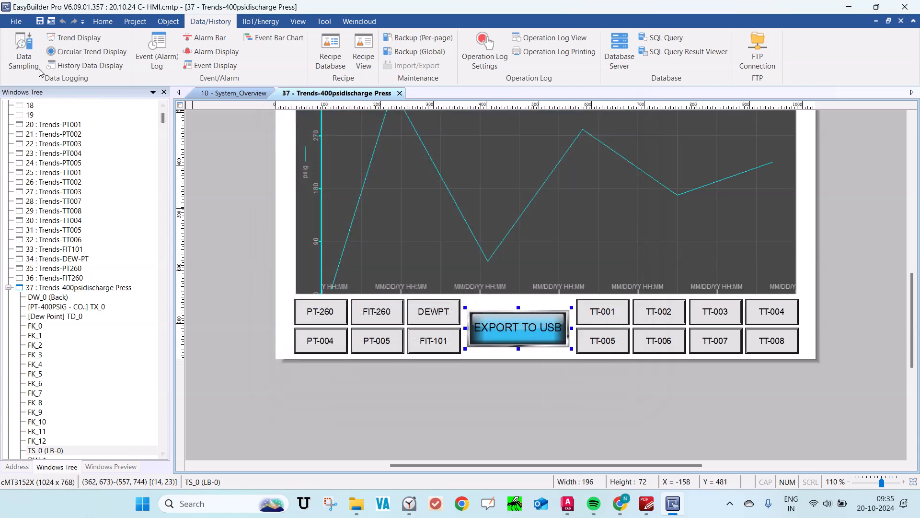
- Examine the H2S data sampling settings and the FIT-260, PT-260, 400psi_disch_press and DEW_PT entries below it
{"action": "left_click", "coordinate": [24, 53]}
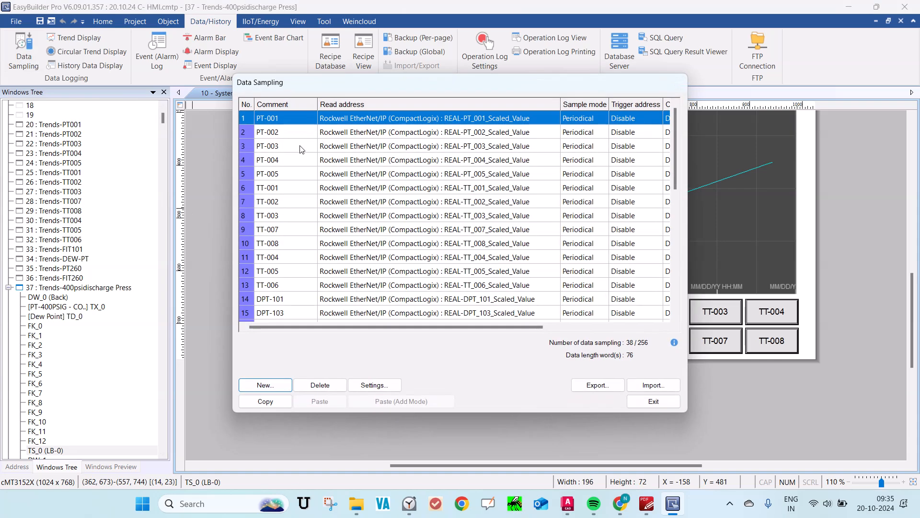
{"action": "scroll", "coordinate": [316, 217], "scroll_direction": "down", "scroll_amount": 8}
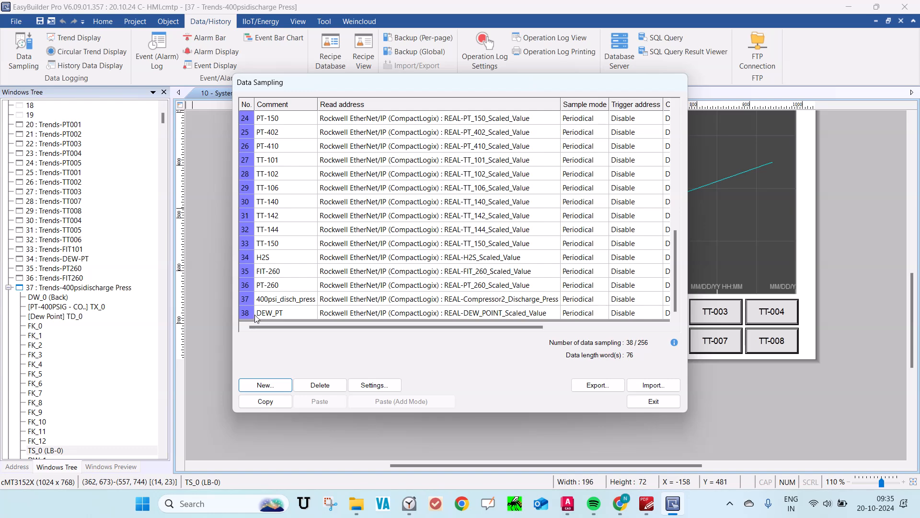
{"action": "double_click", "coordinate": [252, 259]}
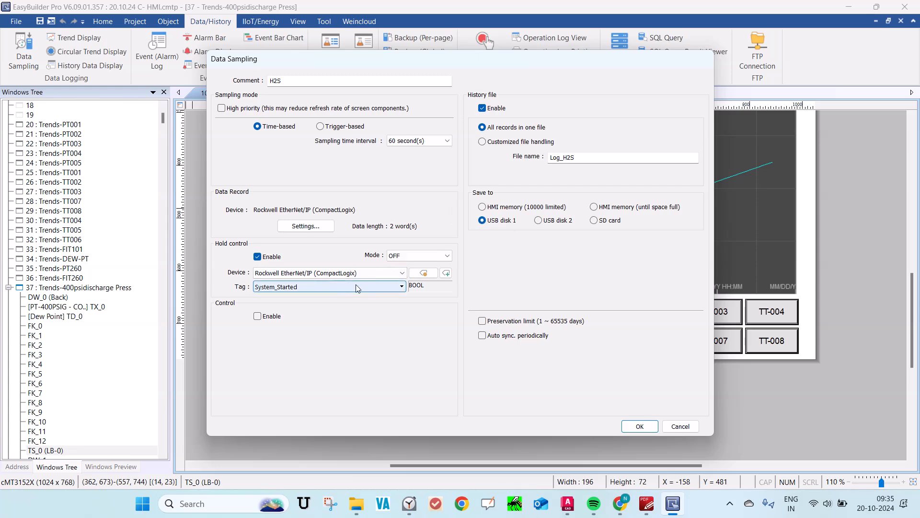
{"action": "left_click", "coordinate": [676, 426]}
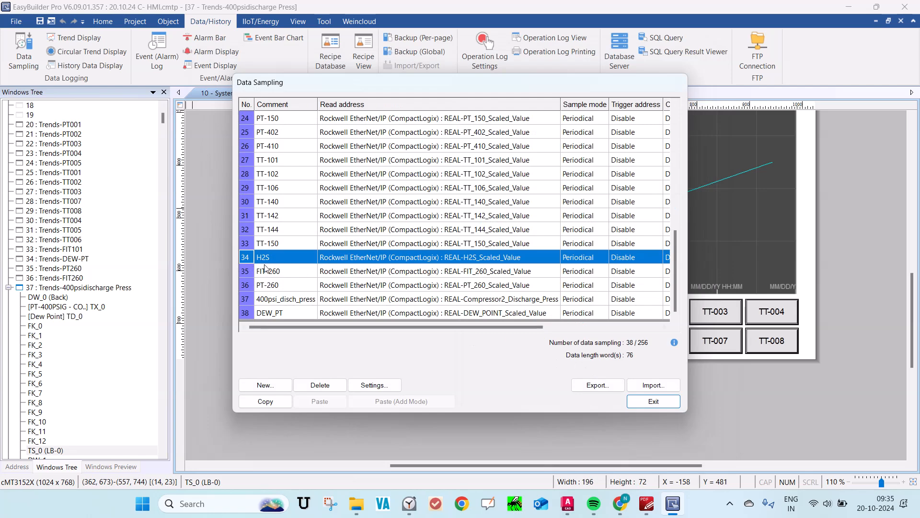
{"action": "left_click", "coordinate": [277, 273]}
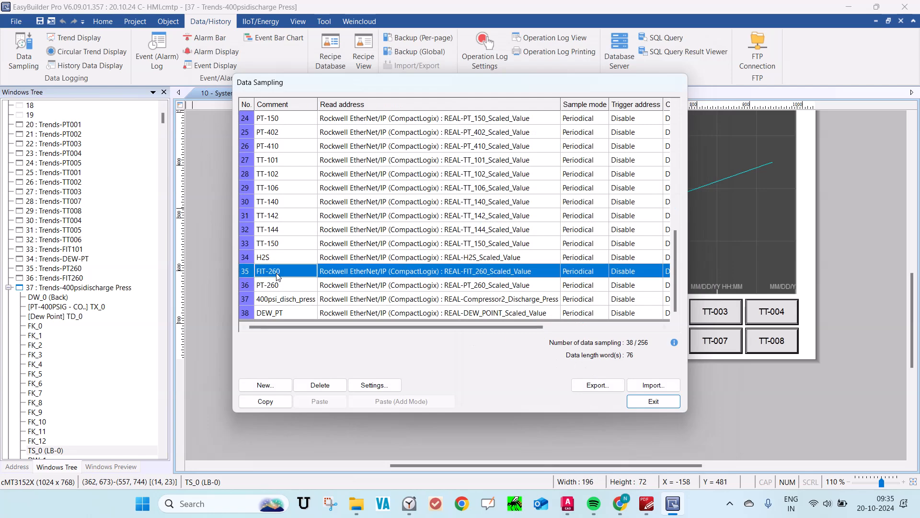
{"action": "left_click", "coordinate": [248, 285]}
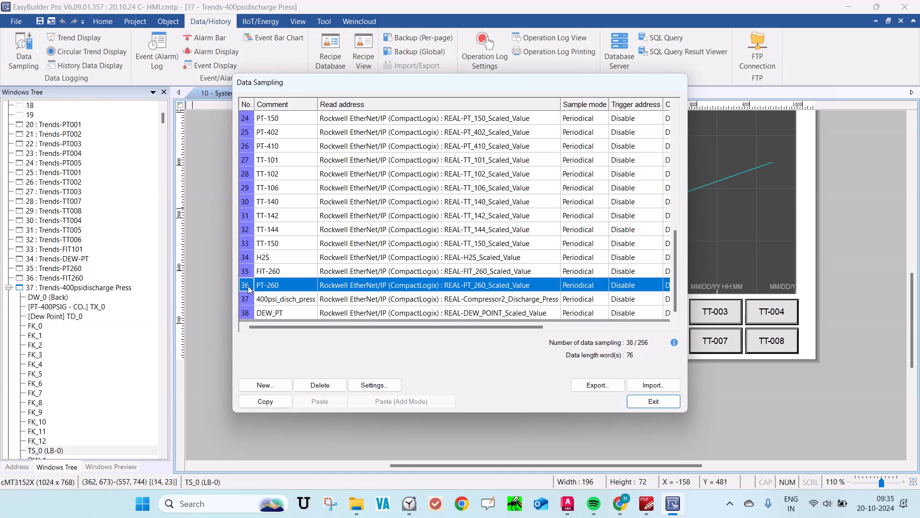
{"action": "left_click", "coordinate": [249, 298]}
{"action": "left_click", "coordinate": [253, 311]}
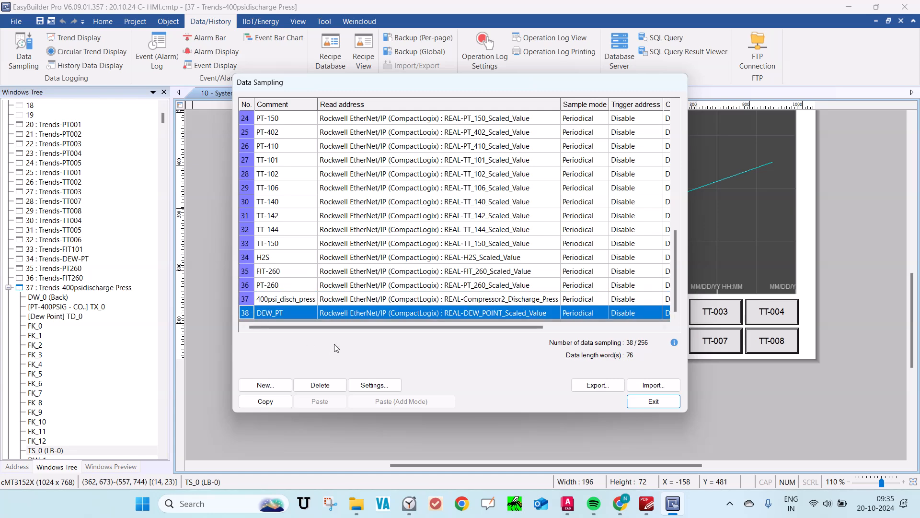
{"action": "left_click", "coordinate": [654, 402]}
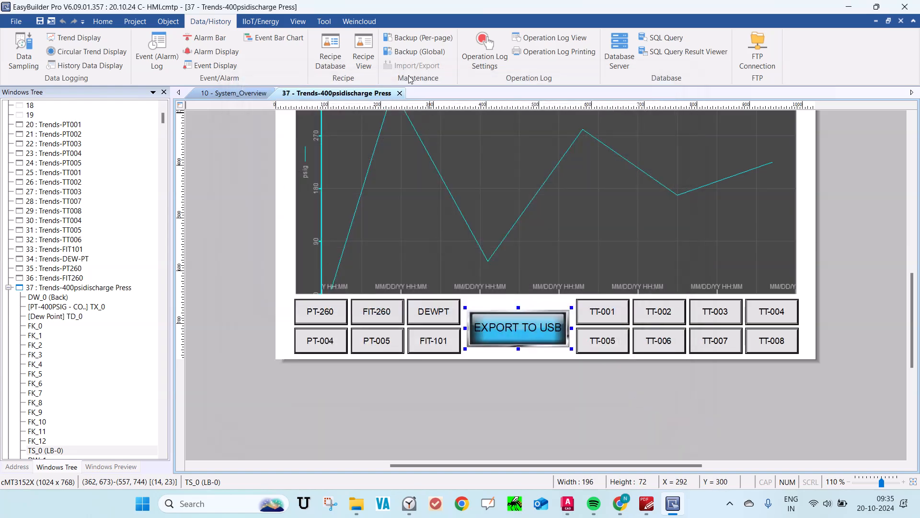
- Inspect the source, range and trigger settings of the last global backup entry, number 34
{"action": "left_click", "coordinate": [419, 51]}
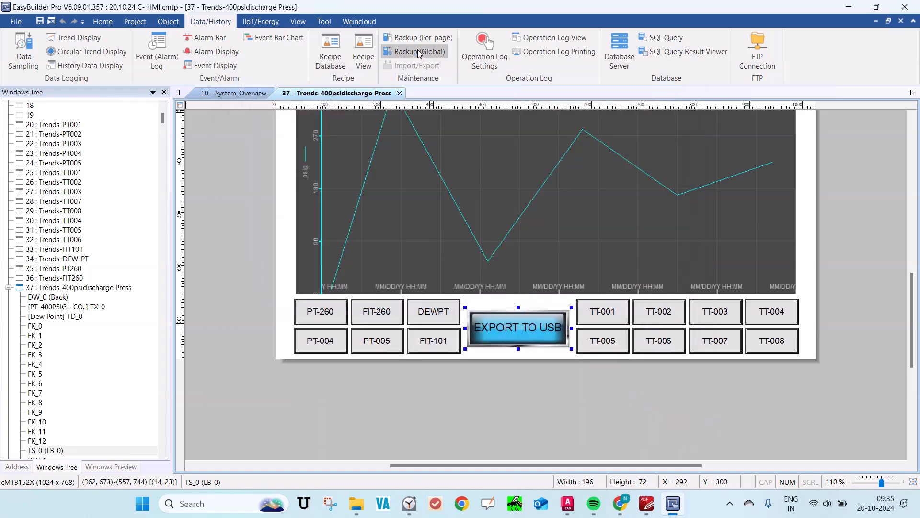
{"action": "scroll", "coordinate": [324, 256], "scroll_direction": "down", "scroll_amount": 2}
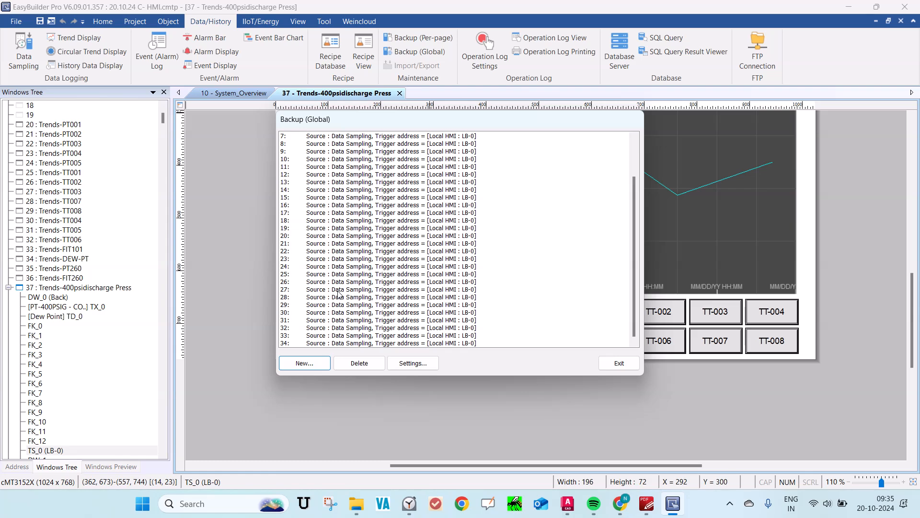
{"action": "left_click", "coordinate": [298, 344]}
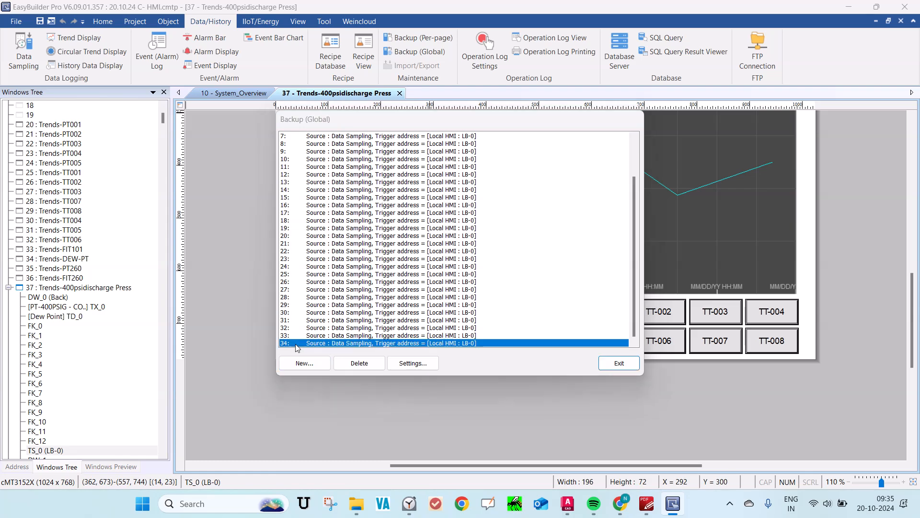
{"action": "double_click", "coordinate": [308, 342]}
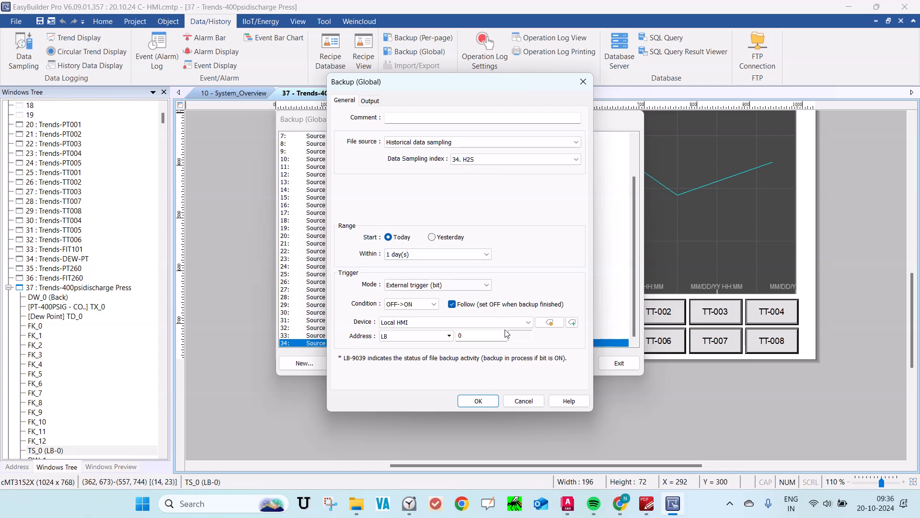
{"action": "left_click", "coordinate": [526, 400]}
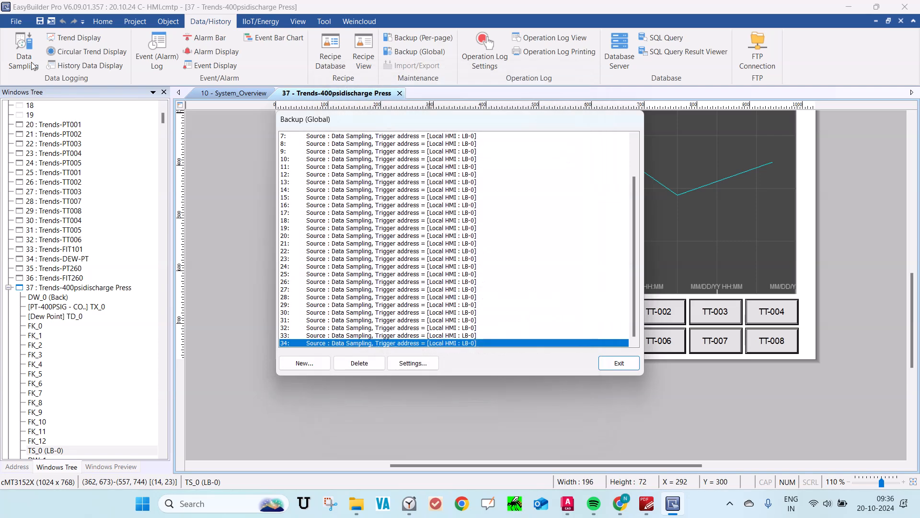
{"action": "left_click", "coordinate": [619, 363]}
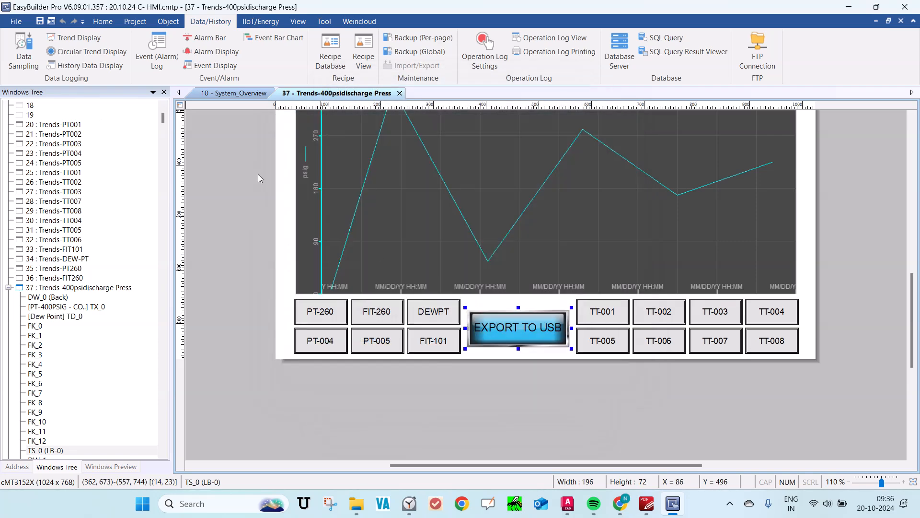
- Recheck data sampling entries 35 to 38, which follow H2S in the list
{"action": "left_click", "coordinate": [19, 67]}
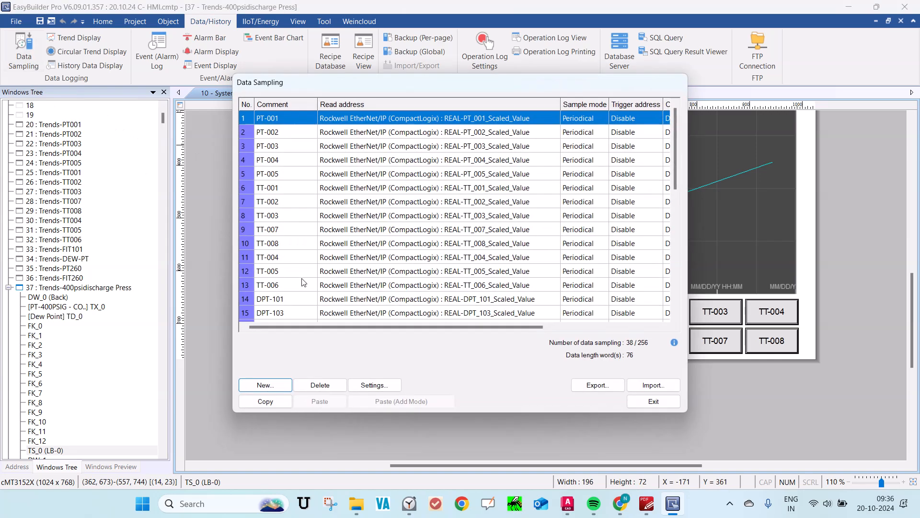
{"action": "scroll", "coordinate": [294, 285], "scroll_direction": "down", "scroll_amount": 5}
{"action": "scroll", "coordinate": [294, 285], "scroll_direction": "down", "scroll_amount": 3}
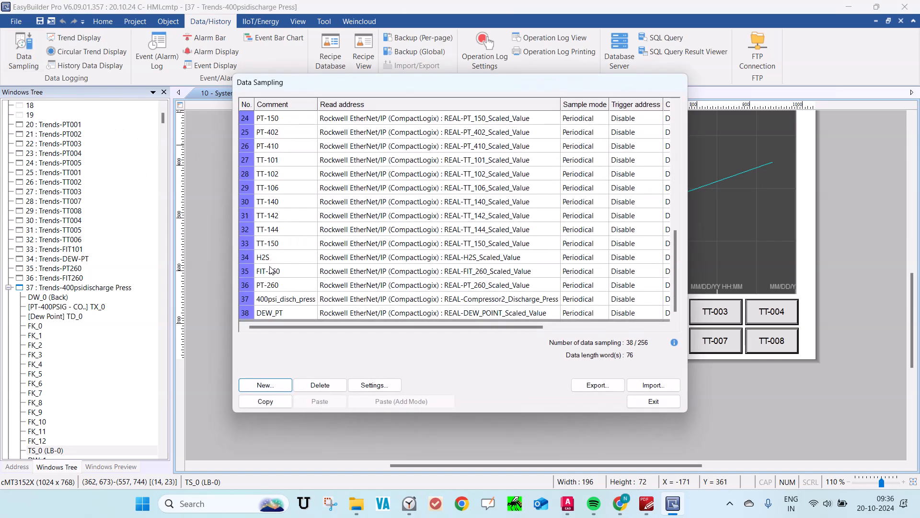
{"action": "left_click", "coordinate": [271, 272]}
{"action": "left_click", "coordinate": [272, 284]}
{"action": "left_click", "coordinate": [274, 298]}
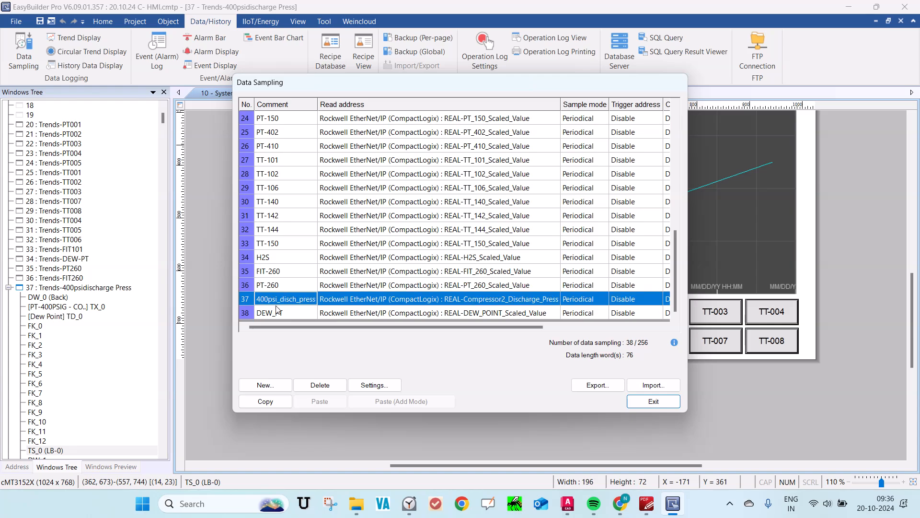
{"action": "left_click", "coordinate": [275, 313]}
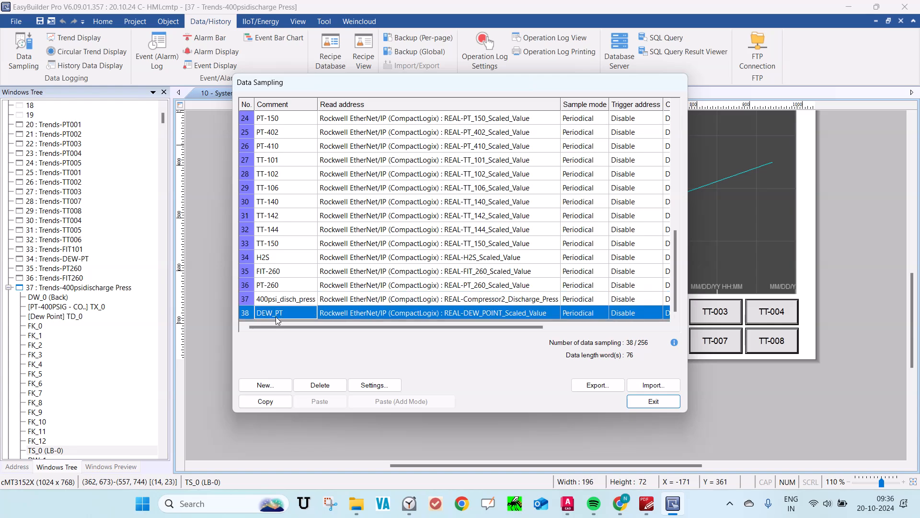
{"action": "left_click", "coordinate": [634, 406]}
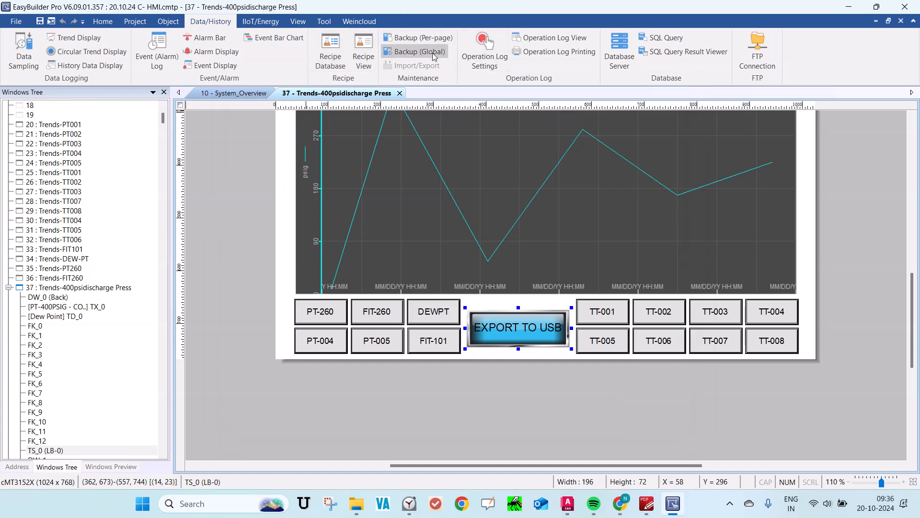
- Open global backup entry 34 and capture its General settings with Snipping Tool
{"action": "left_click", "coordinate": [415, 51]}
{"action": "scroll", "coordinate": [392, 322], "scroll_direction": "down", "scroll_amount": 2}
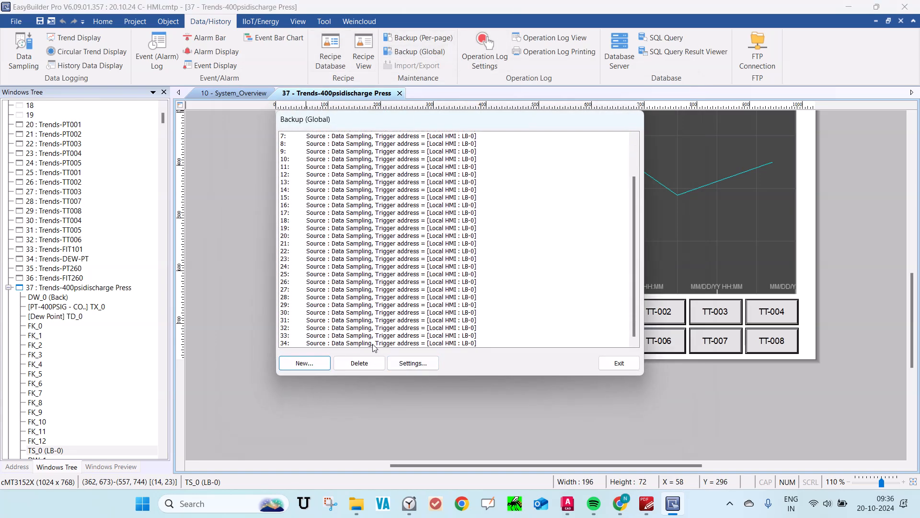
{"action": "double_click", "coordinate": [374, 343]}
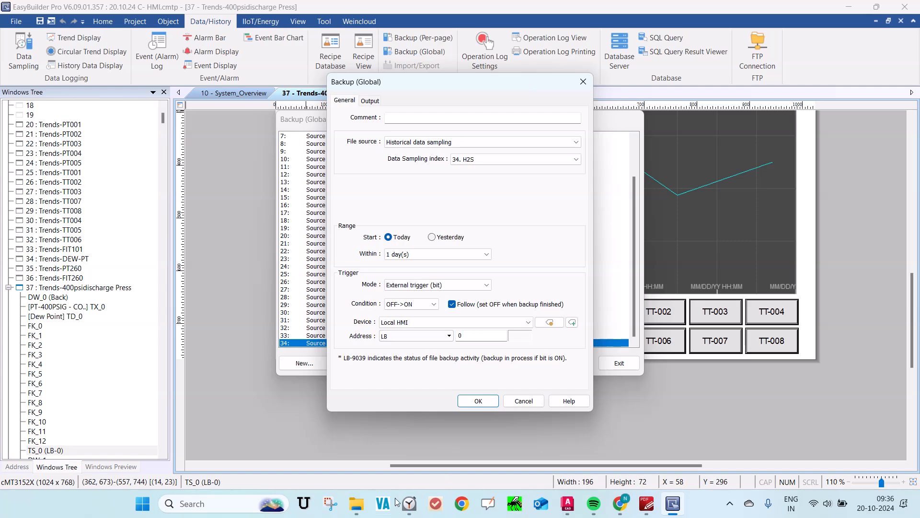
{"action": "left_click", "coordinate": [330, 503]}
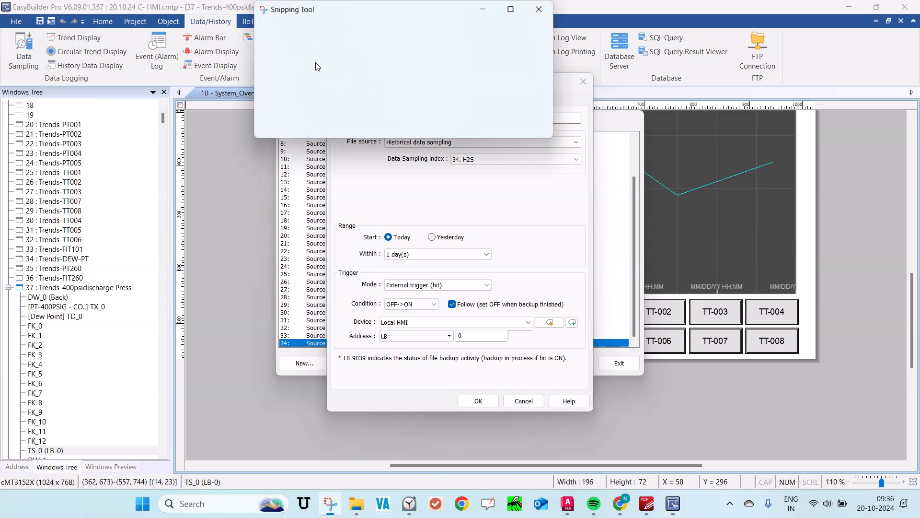
{"action": "left_click", "coordinate": [291, 32]}
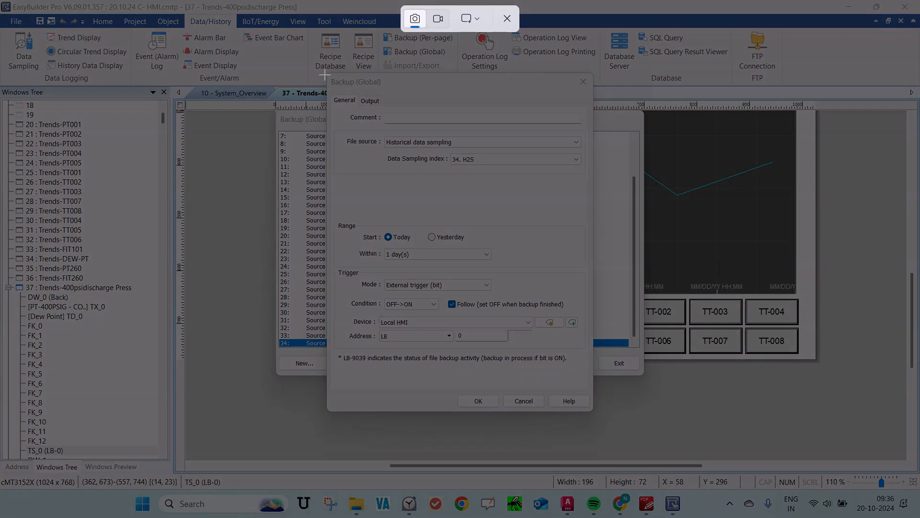
{"action": "left_click_drag", "start_coordinate": [325, 75], "coordinate": [596, 409]}
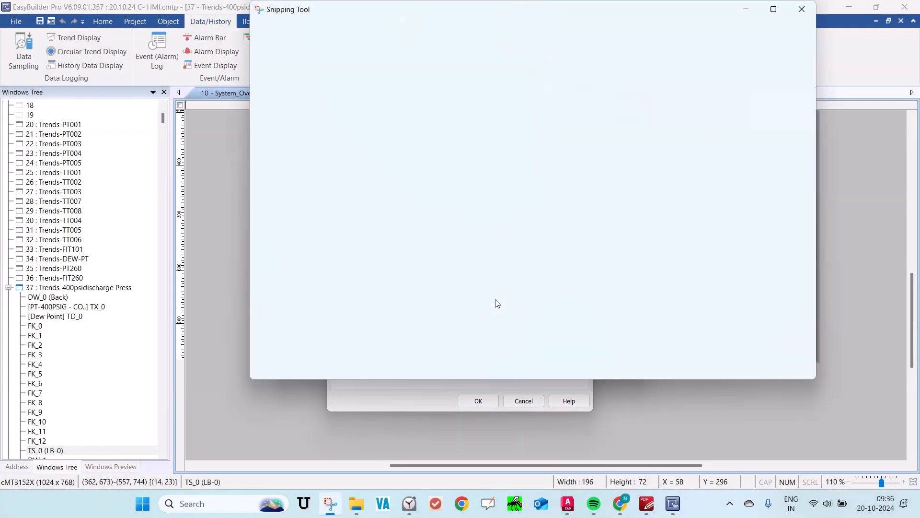
{"action": "left_click", "coordinate": [745, 9]}
- Display the backup entry's Output settings and launch Word
{"action": "left_click", "coordinate": [370, 101]}
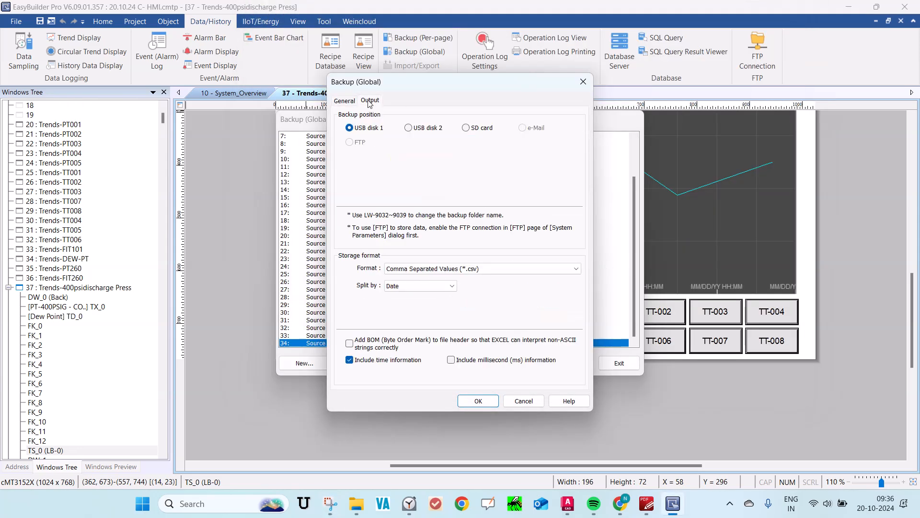
{"action": "left_click", "coordinate": [331, 503]}
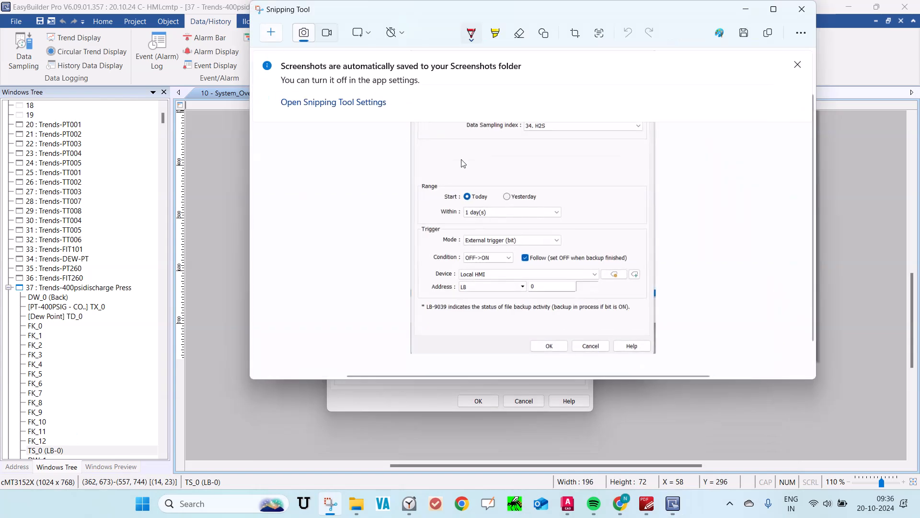
{"action": "left_click", "coordinate": [247, 506]}
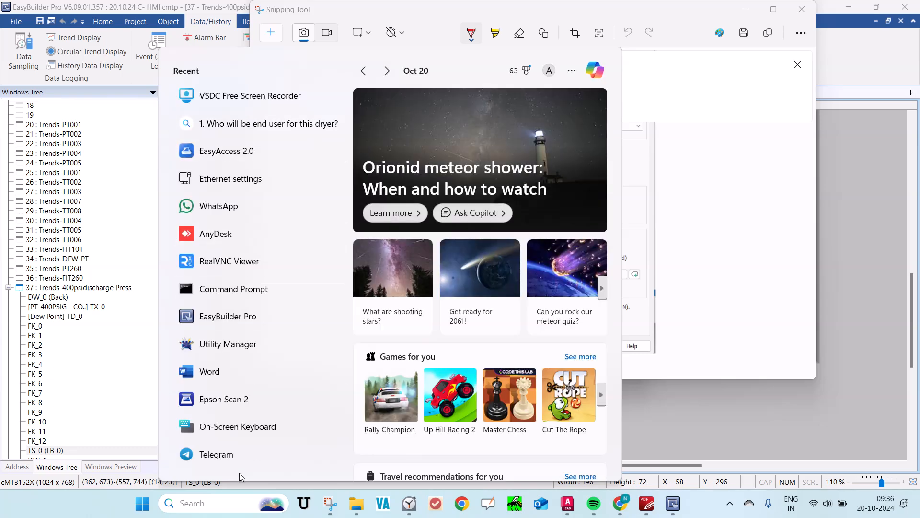
{"action": "type", "text": "word"}
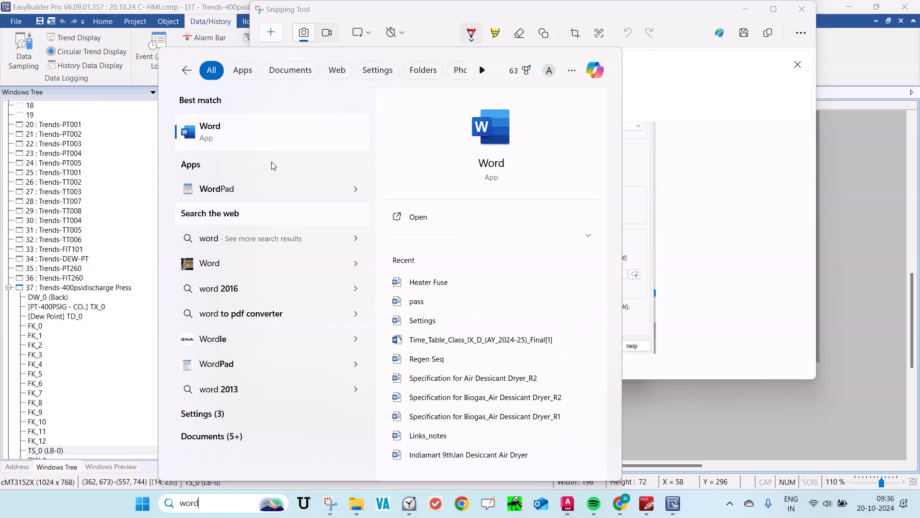
{"action": "left_click", "coordinate": [270, 126]}
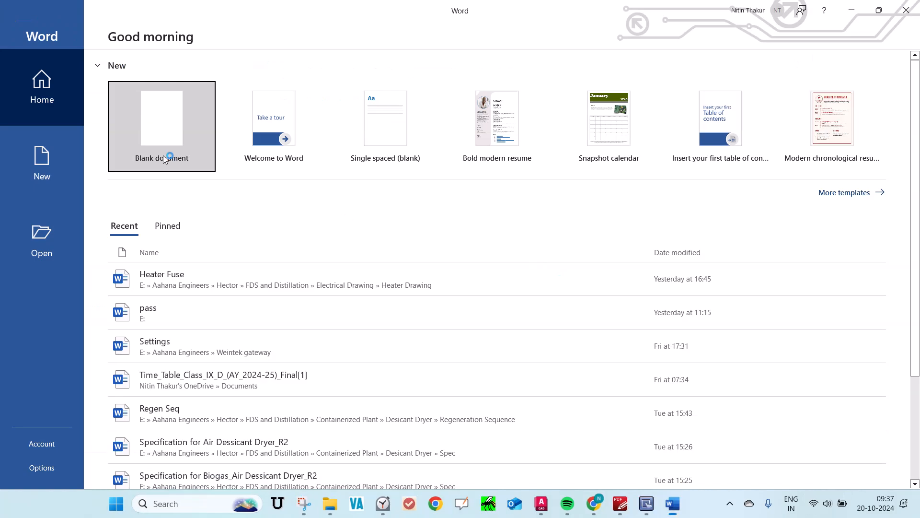
- Create a blank Word document and paste the captured General settings of backup entry 34 into it
{"action": "left_click", "coordinate": [163, 155]}
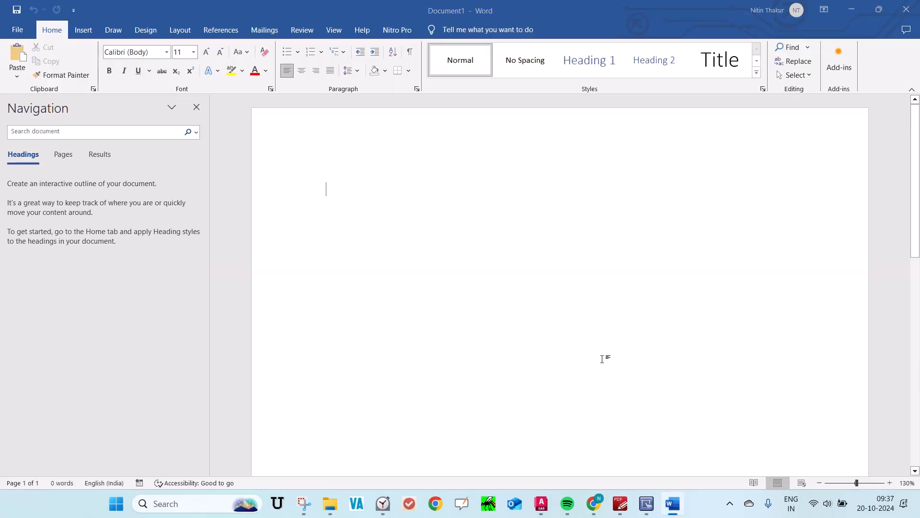
{"action": "key", "text": "alt+Tab"}
{"action": "key", "text": "Escape"}
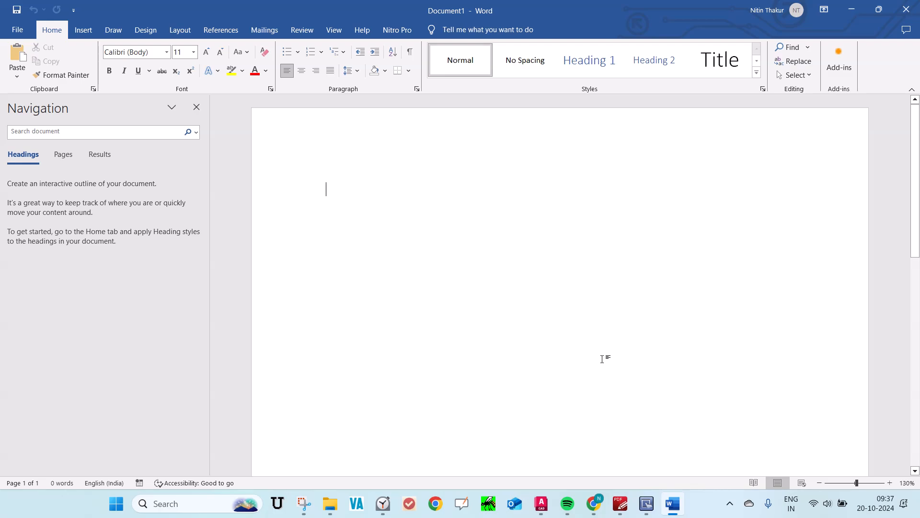
{"action": "key", "text": "ctrl+v"}
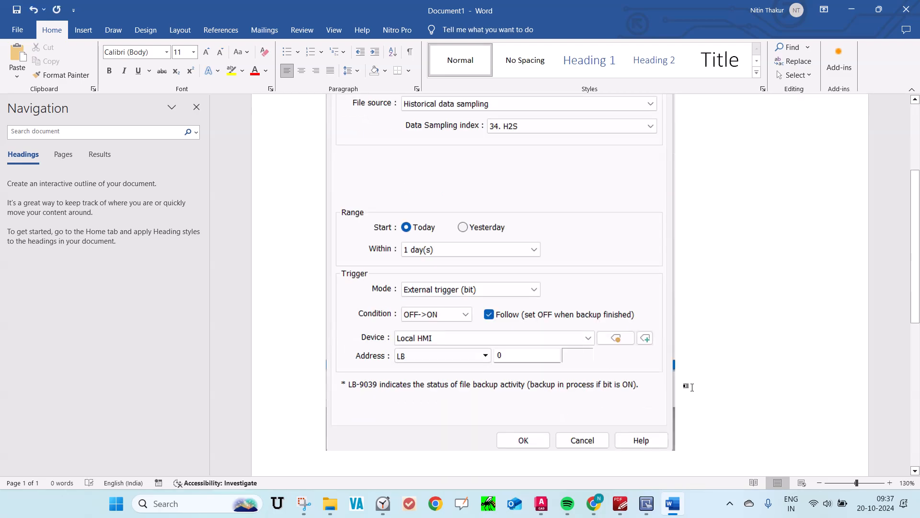
{"action": "scroll", "coordinate": [692, 387], "scroll_direction": "down", "scroll_amount": 1}
- Return to EasyBuilder Pro and capture the Output settings dialog of backup entry 34 with Snipping Tool
{"action": "key", "text": "alt+Tab"}
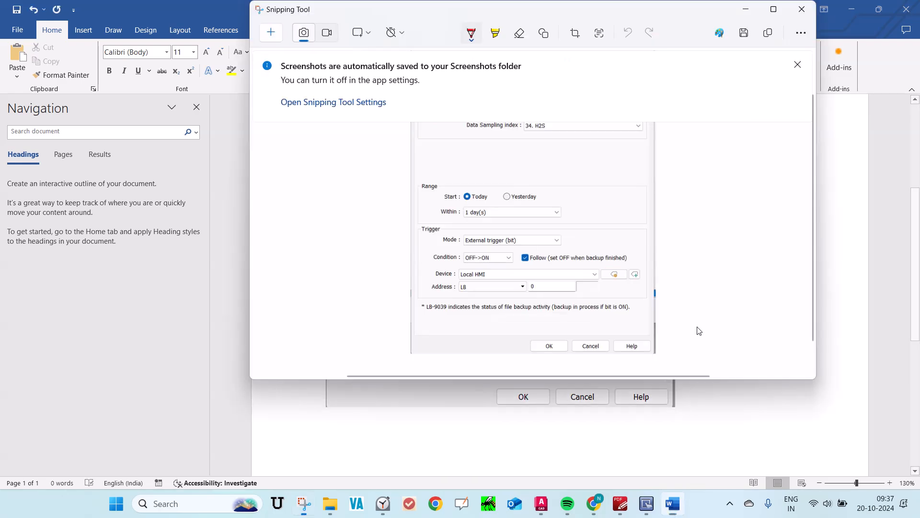
{"action": "key", "text": "alt+Tab"}
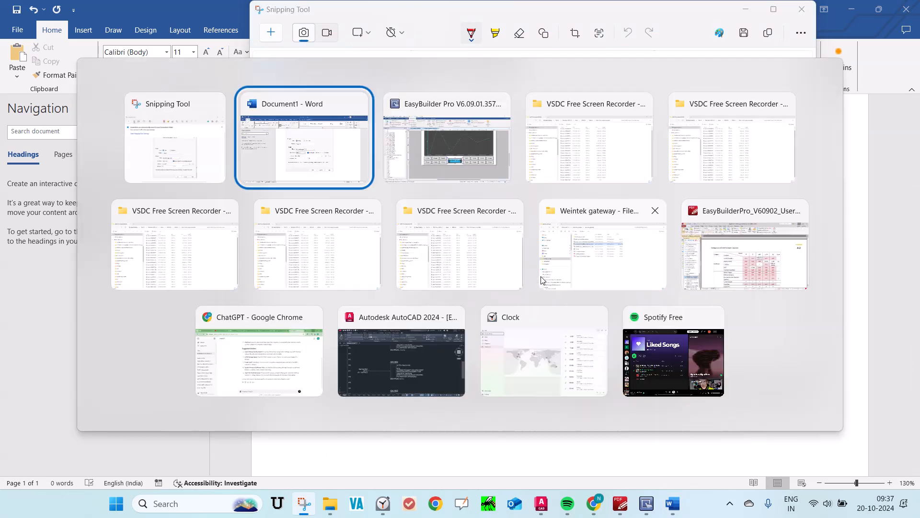
{"action": "key", "text": "alt+Tab"}
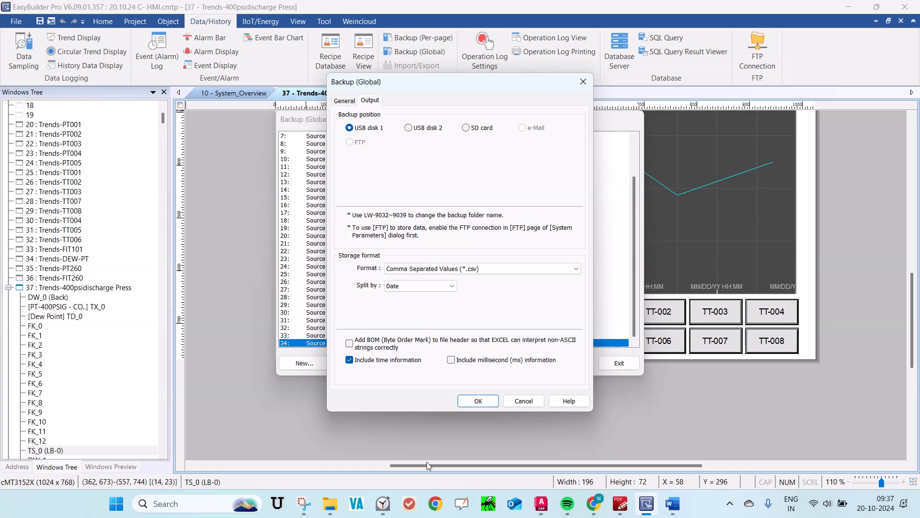
{"action": "left_click", "coordinate": [304, 504]}
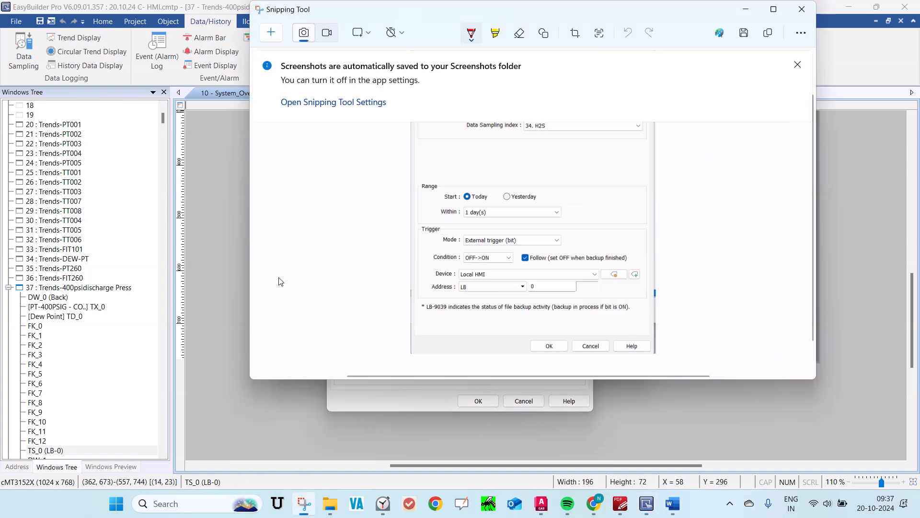
{"action": "left_click", "coordinate": [280, 35]}
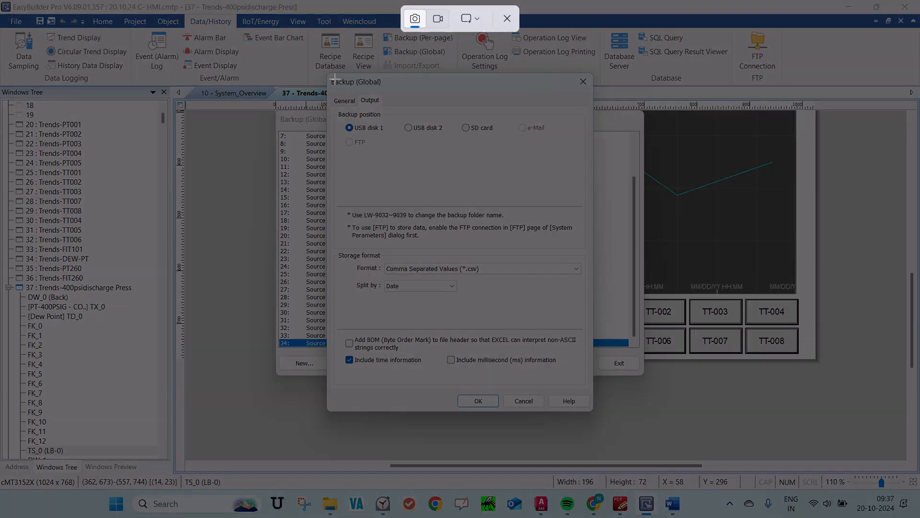
{"action": "left_click_drag", "start_coordinate": [334, 78], "coordinate": [593, 410]}
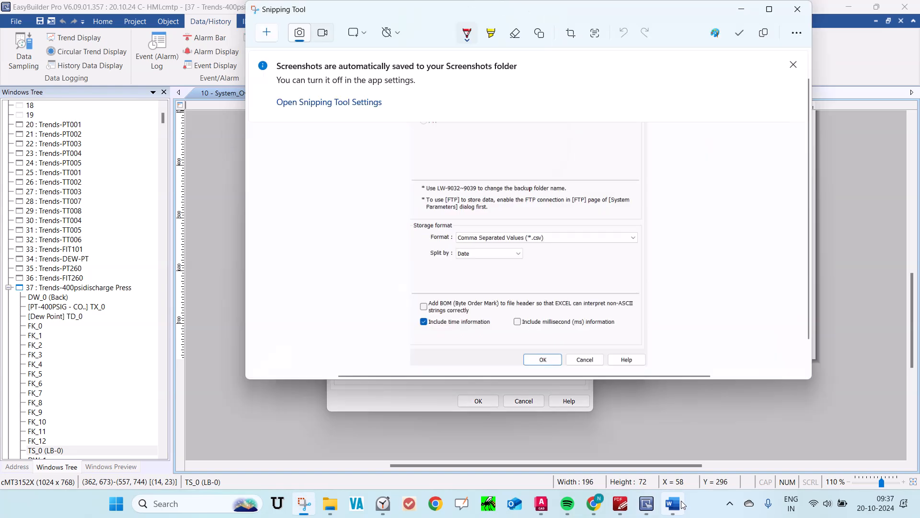
- Paste the Output settings capture below the General settings image in the Word document and look over both images
{"action": "left_click", "coordinate": [672, 503]}
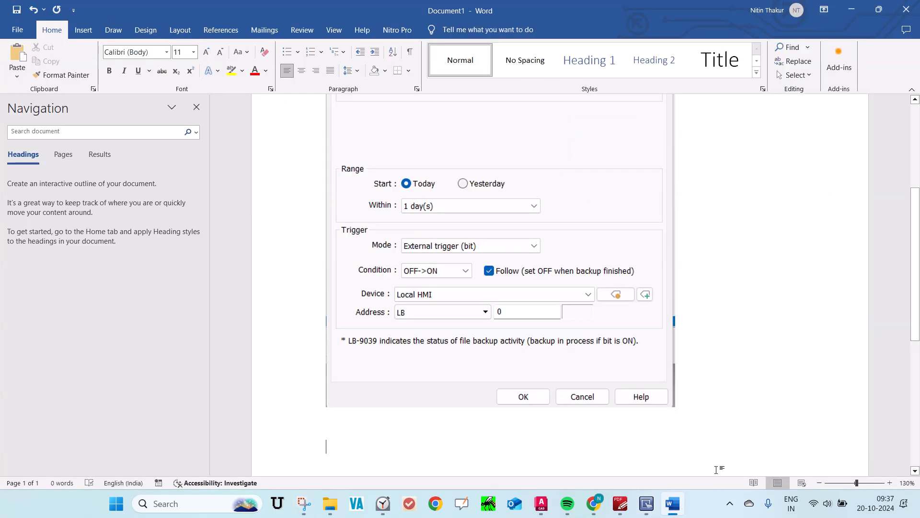
{"action": "key", "text": "ctrl+v"}
{"action": "scroll", "coordinate": [625, 321], "scroll_direction": "up", "scroll_amount": 10}
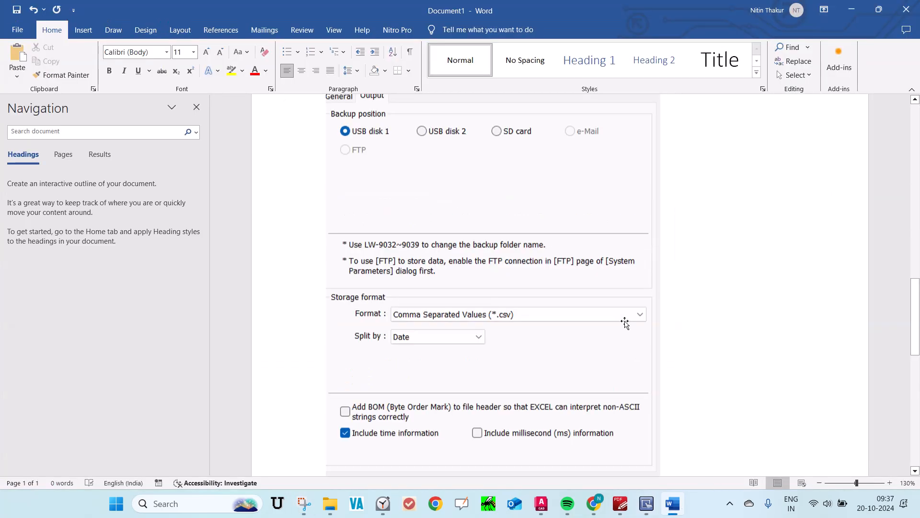
{"action": "scroll", "coordinate": [625, 321], "scroll_direction": "down", "scroll_amount": 9}
{"action": "scroll", "coordinate": [624, 323], "scroll_direction": "up", "scroll_amount": 4}
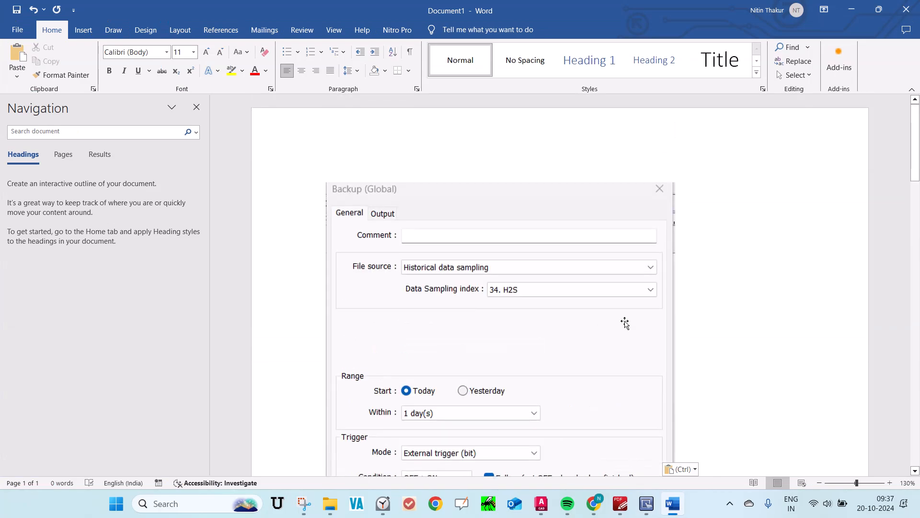
- Switch back to EasyBuilder Pro and close backup entry 34 without saving changes
{"action": "key", "text": "alt+Tab"}
{"action": "key", "text": "Tab"}
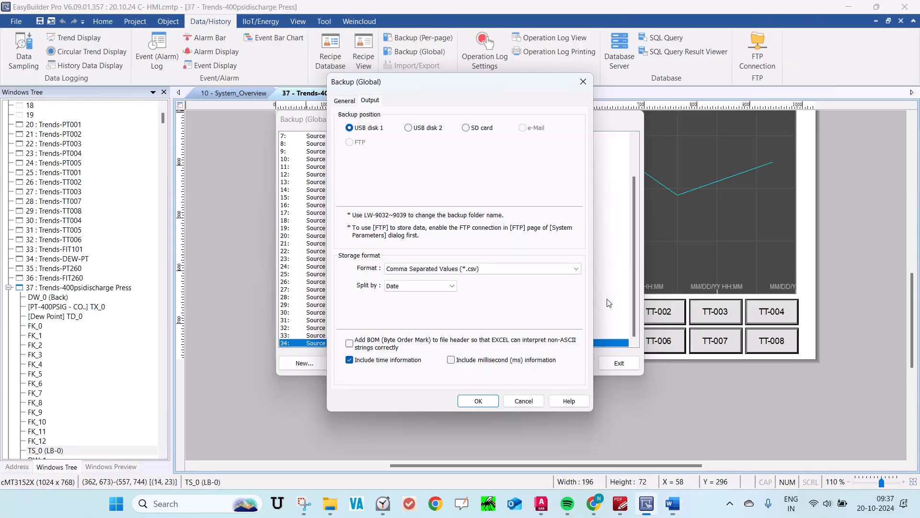
{"action": "left_click", "coordinate": [523, 403]}
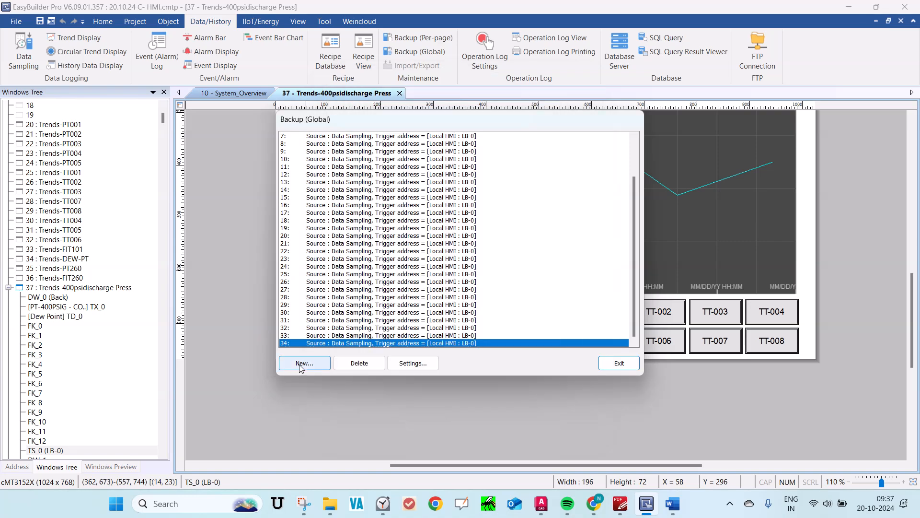
- Create a new global backup entry with Historical data sampling as file source and data sampling index 35. FIT-260
{"action": "left_click", "coordinate": [300, 365]}
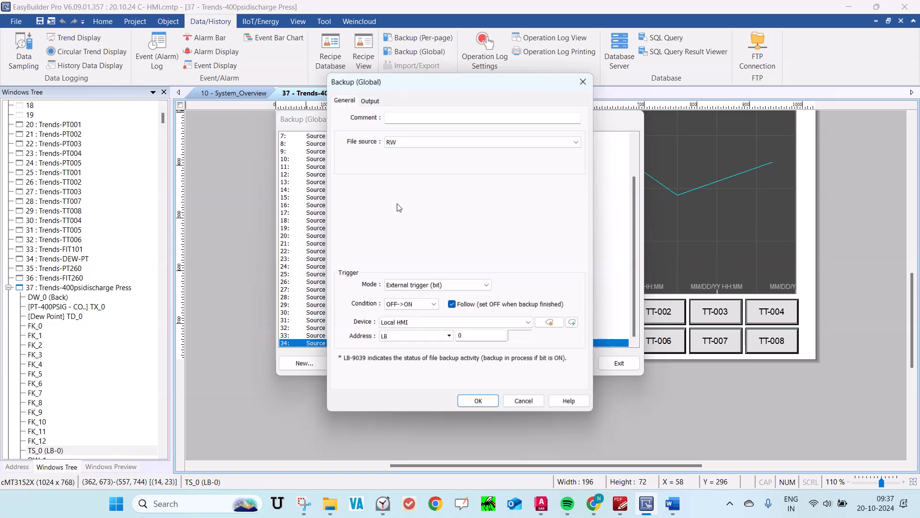
{"action": "left_click", "coordinate": [415, 144]}
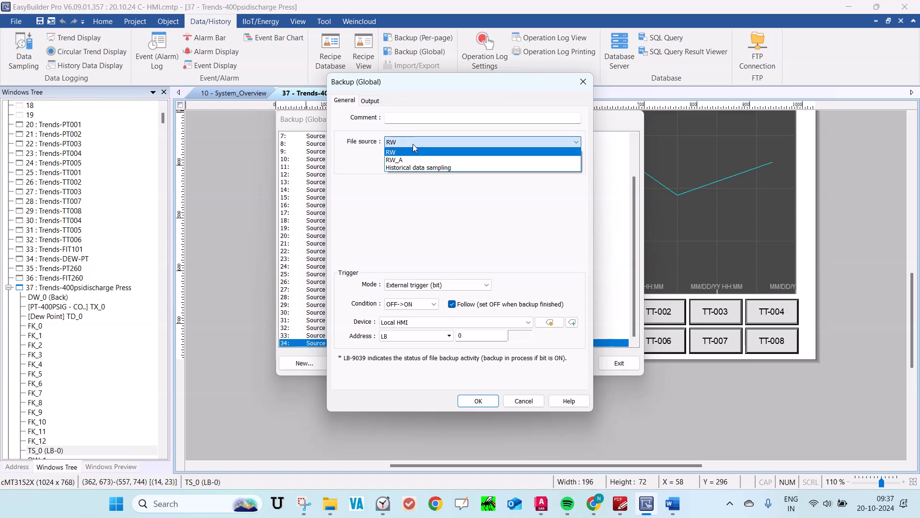
{"action": "left_click", "coordinate": [415, 167]}
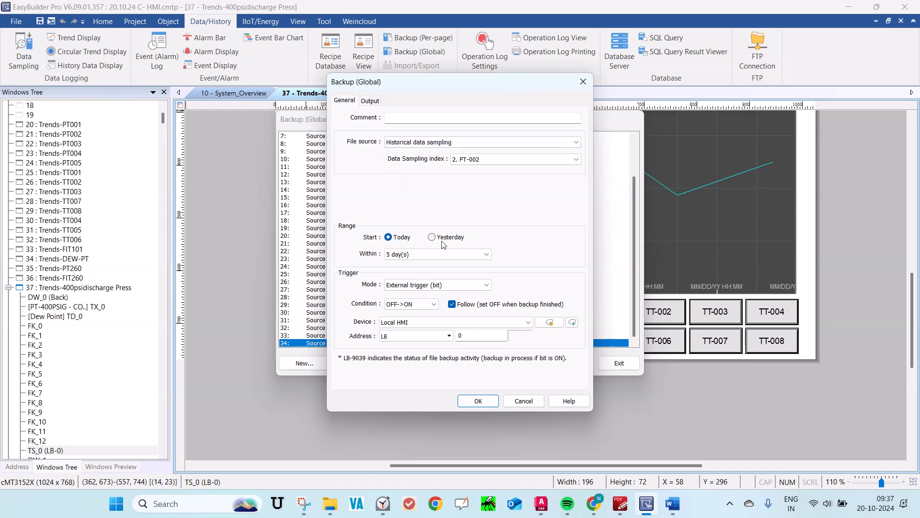
{"action": "left_click", "coordinate": [528, 160]}
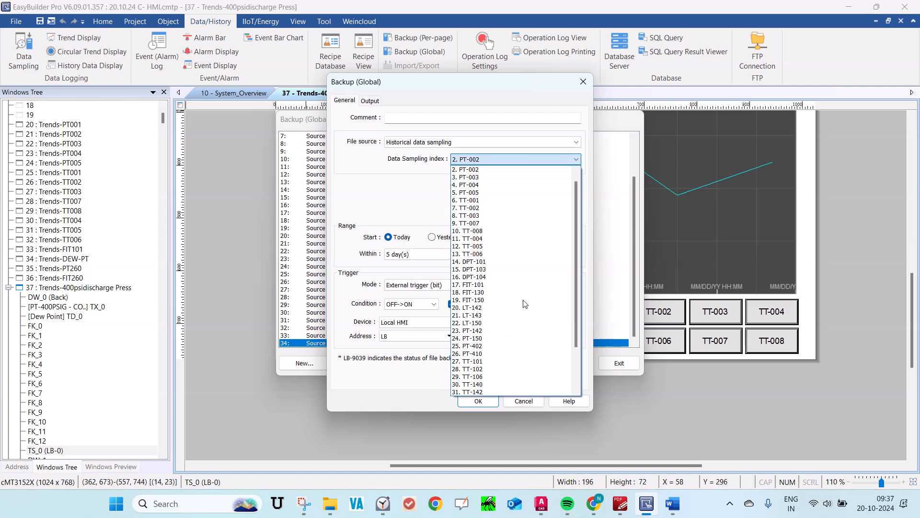
{"action": "scroll", "coordinate": [515, 366], "scroll_direction": "down", "scroll_amount": 3}
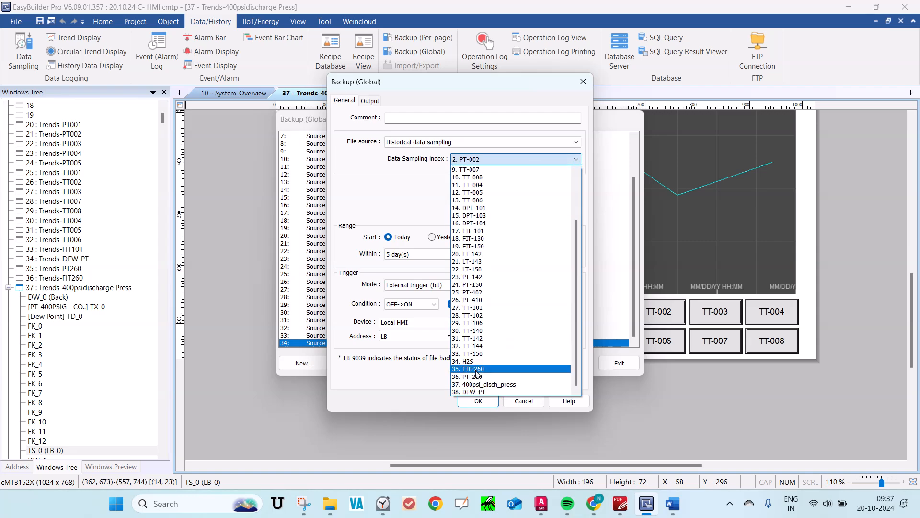
{"action": "left_click", "coordinate": [477, 369]}
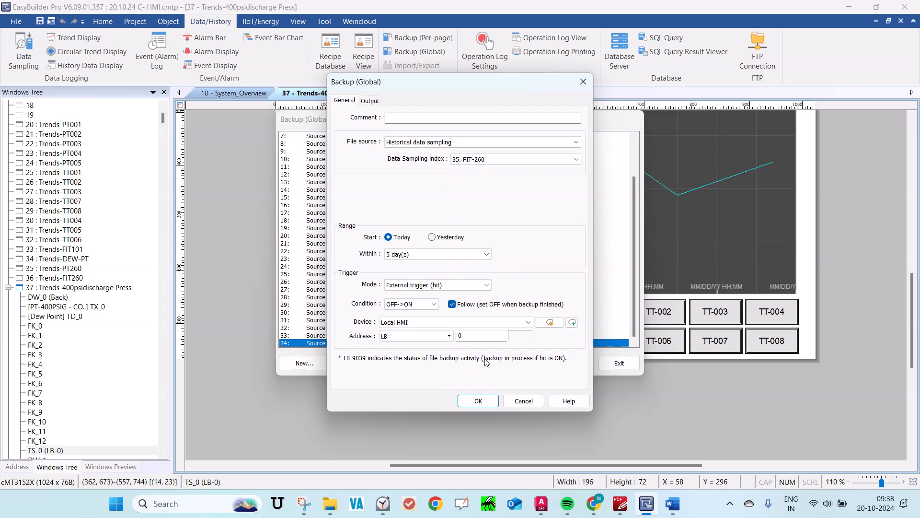
- Set the new backup's range to within 1 day and compare its General settings with the reference image in Word
{"action": "left_click", "coordinate": [483, 256]}
{"action": "scroll", "coordinate": [472, 282], "scroll_direction": "up", "scroll_amount": 2}
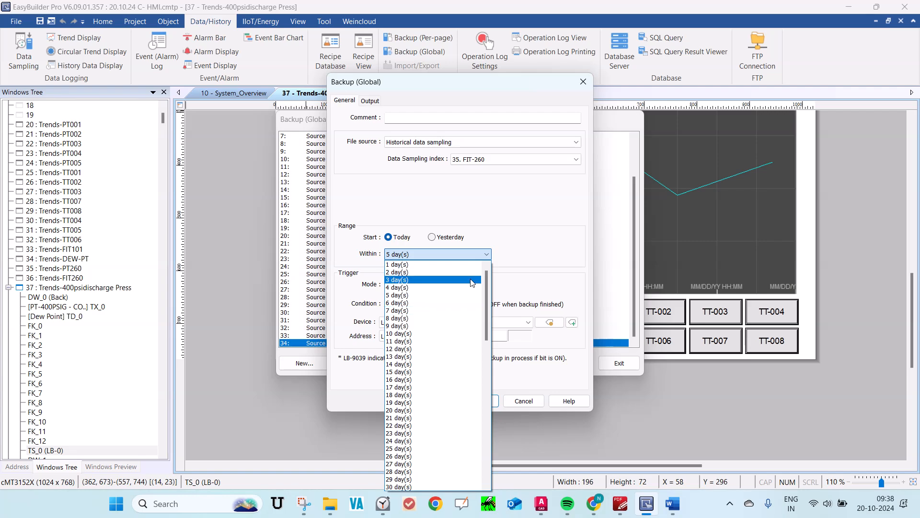
{"action": "left_click", "coordinate": [465, 264]}
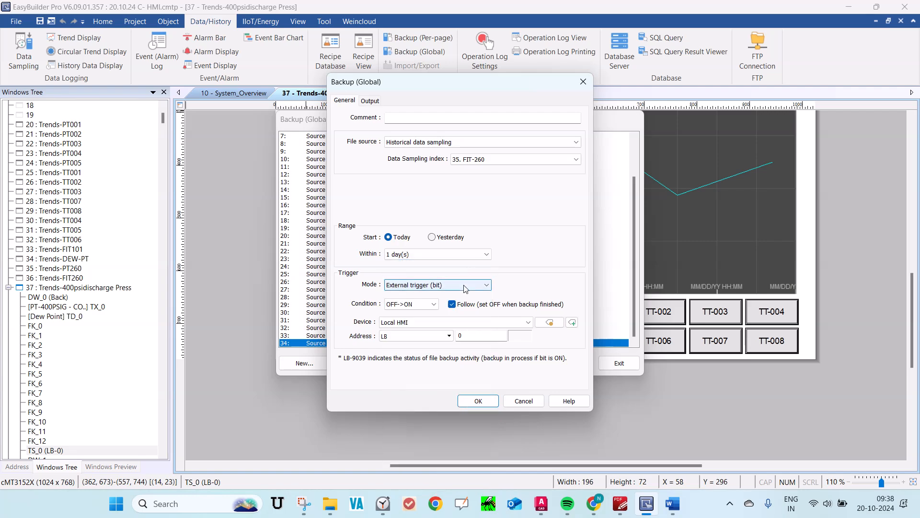
{"action": "left_click", "coordinate": [465, 288]}
{"action": "left_click", "coordinate": [464, 285]}
{"action": "left_click", "coordinate": [673, 503]}
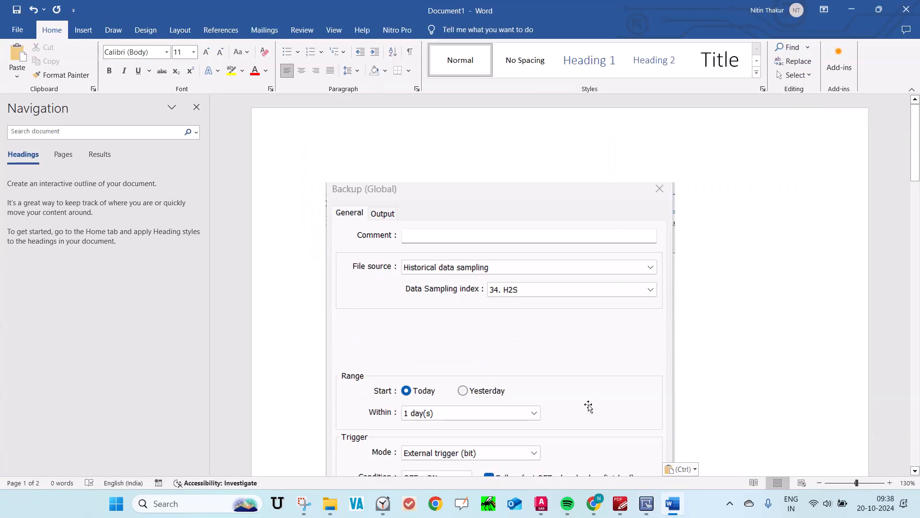
{"action": "scroll", "coordinate": [588, 407], "scroll_direction": "down", "scroll_amount": 3}
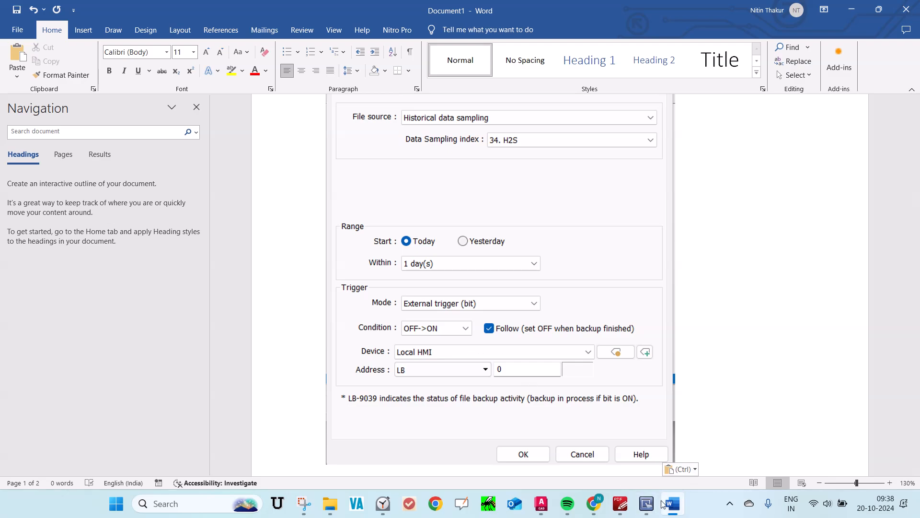
{"action": "left_click", "coordinate": [646, 503]}
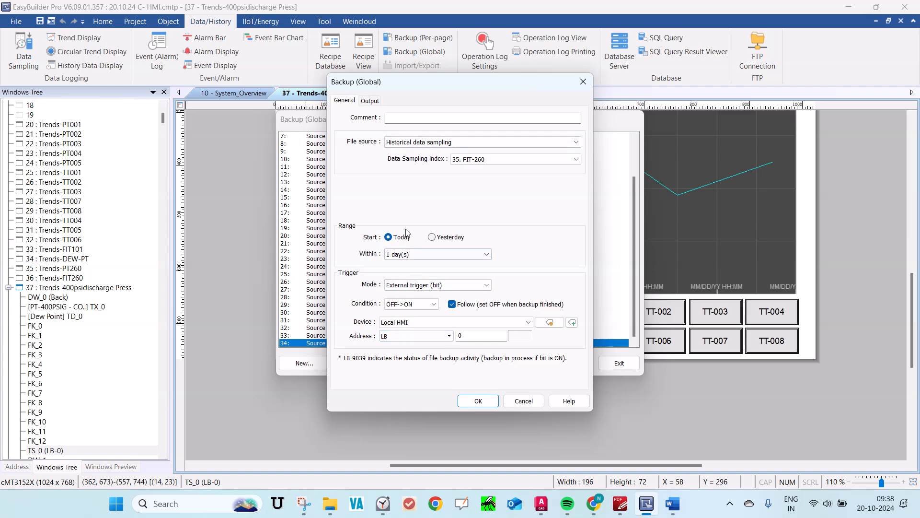
- Set the FIT-260 backup's output to USB disk 1 in Comma Separated Values (*.csv) format
{"action": "left_click", "coordinate": [369, 101]}
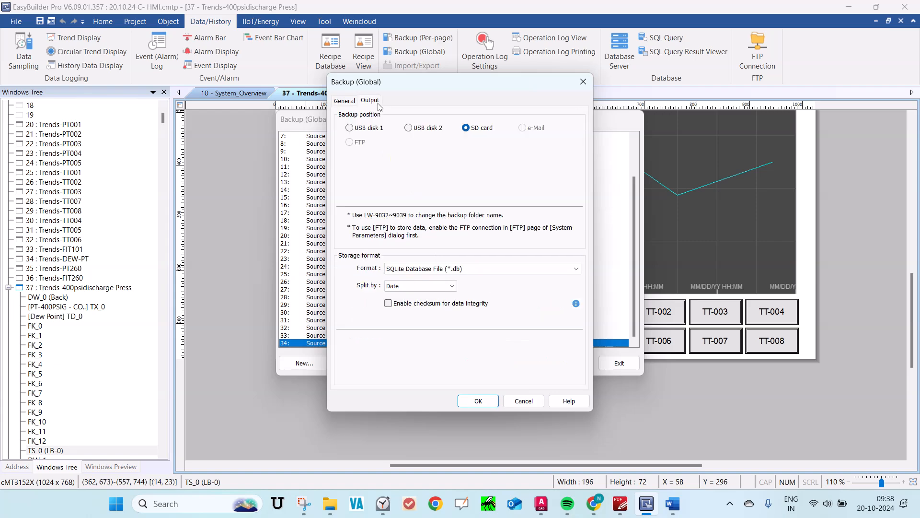
{"action": "left_click", "coordinate": [359, 128]}
{"action": "left_click", "coordinate": [509, 269]}
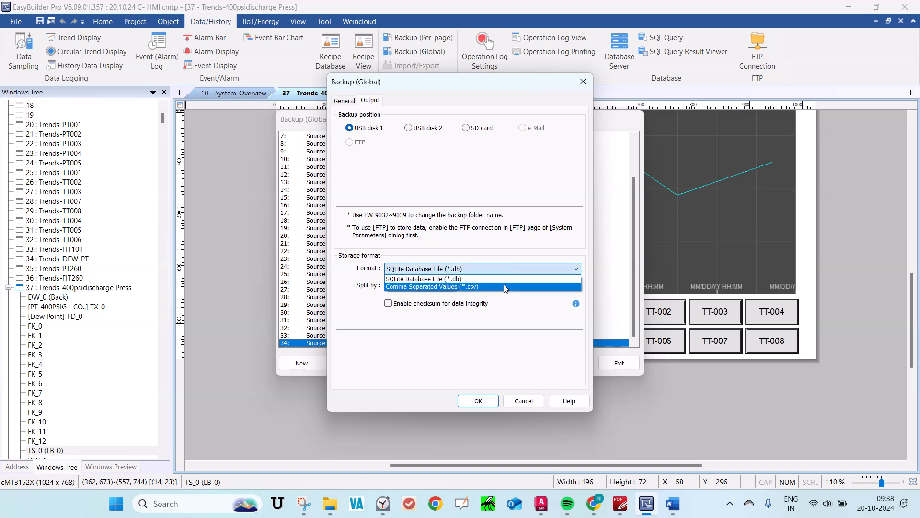
{"action": "left_click", "coordinate": [504, 284]}
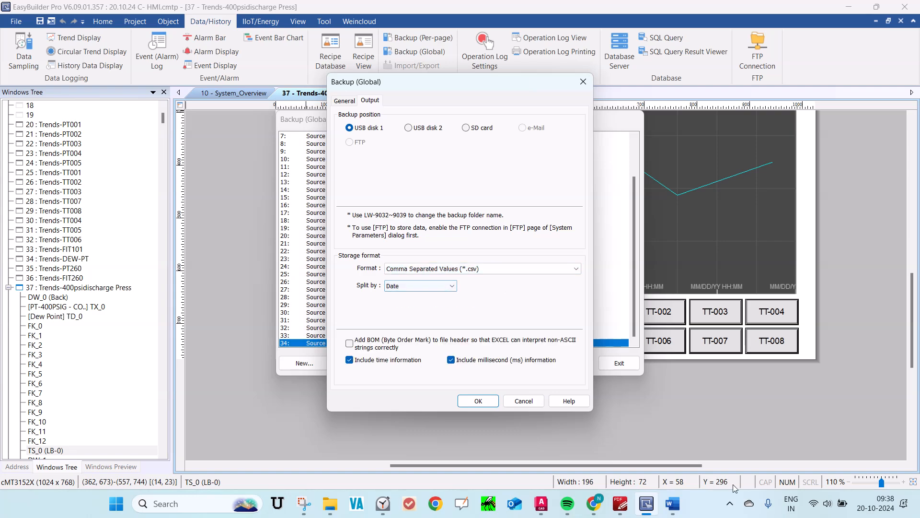
- Match the Output settings to the Word reference by excluding millisecond information, and save the FIT-260 backup entry
{"action": "left_click", "coordinate": [678, 497]}
{"action": "scroll", "coordinate": [583, 351], "scroll_direction": "down", "scroll_amount": 15}
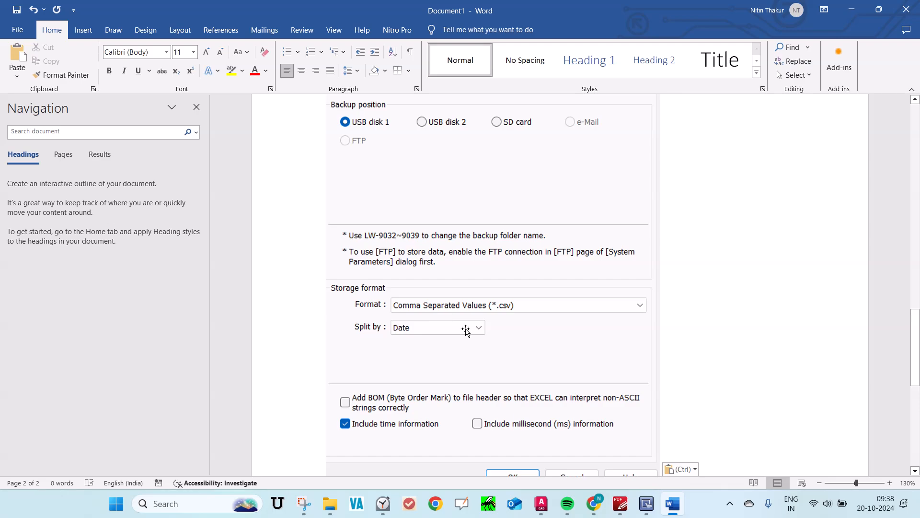
{"action": "left_click", "coordinate": [647, 501]}
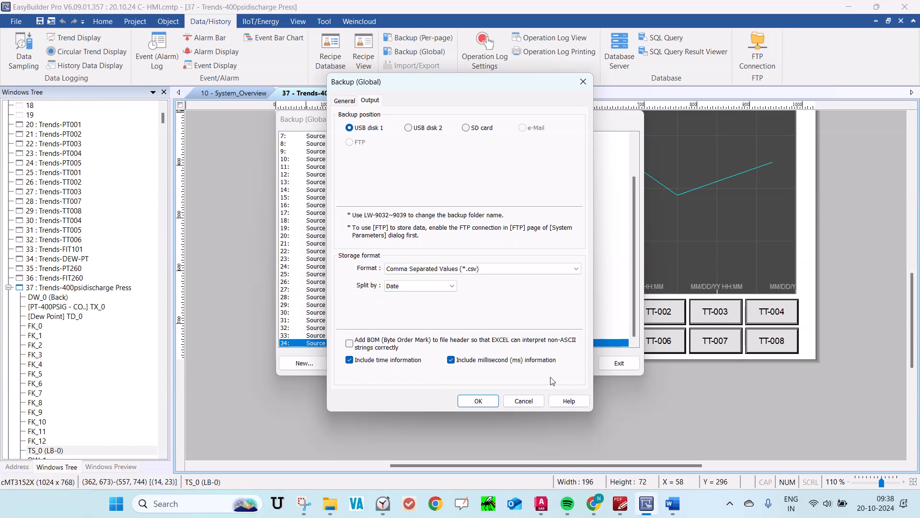
{"action": "left_click", "coordinate": [679, 511]}
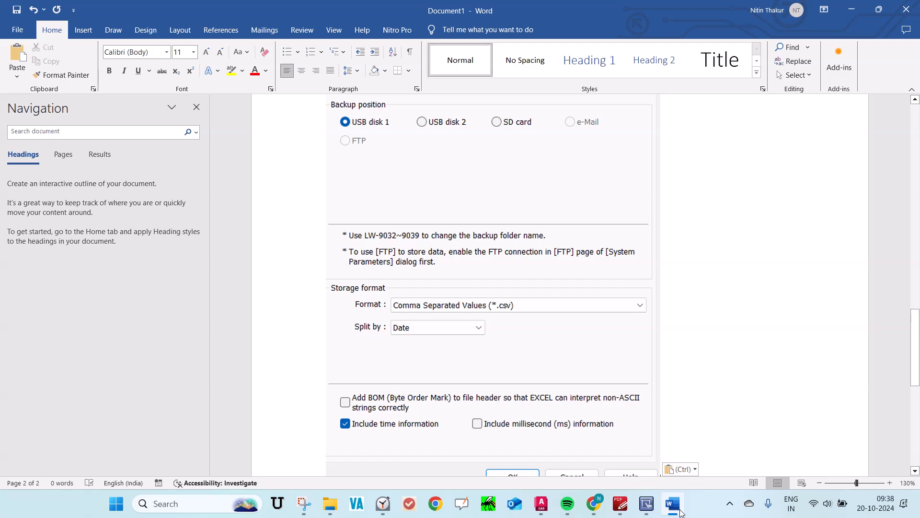
{"action": "left_click", "coordinate": [680, 511]}
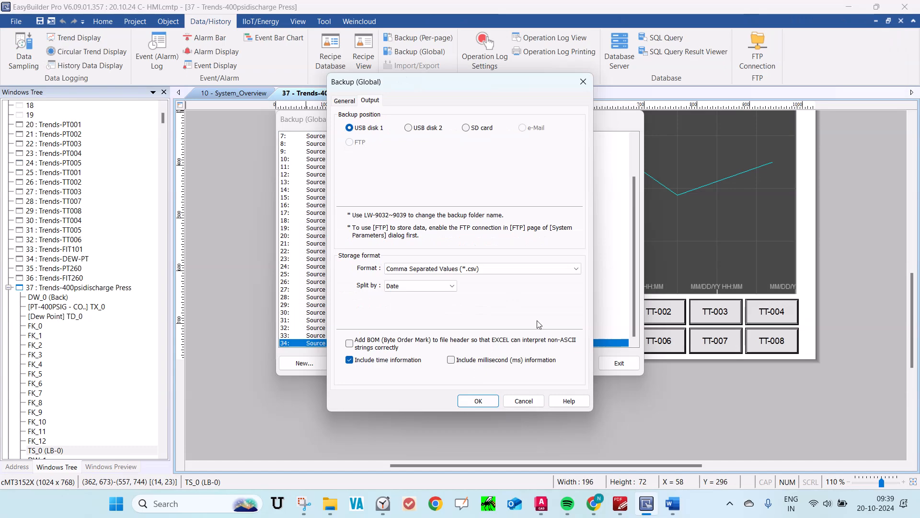
{"action": "left_click", "coordinate": [479, 401]}
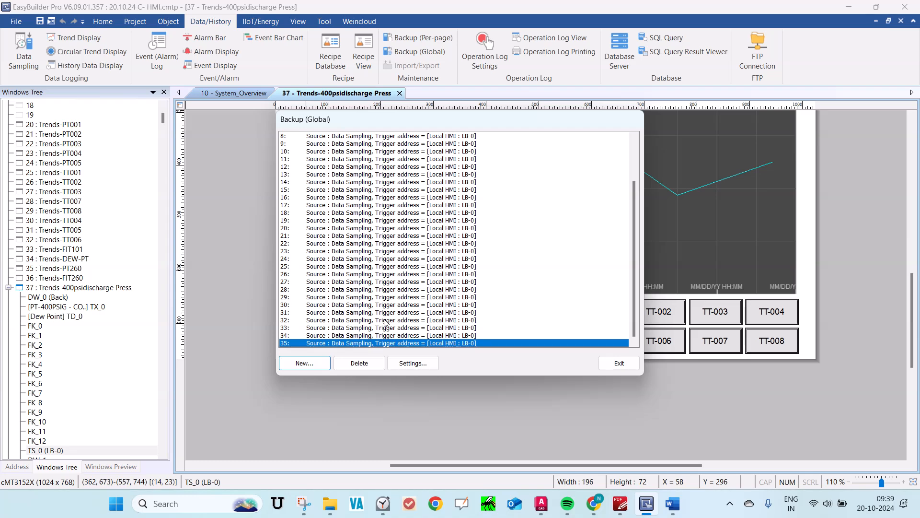
- Reopen global backup entry 35 to check its General settings and close it
{"action": "double_click", "coordinate": [378, 343]}
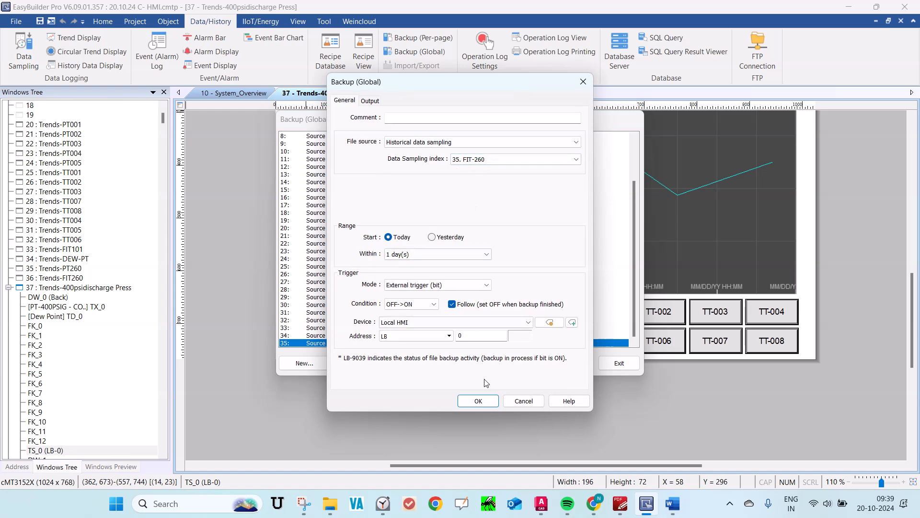
{"action": "left_click", "coordinate": [477, 400]}
- Create a new global backup entry with historical data sampling as its source and 36. PT-260 as the sampling item
{"action": "left_click", "coordinate": [308, 365]}
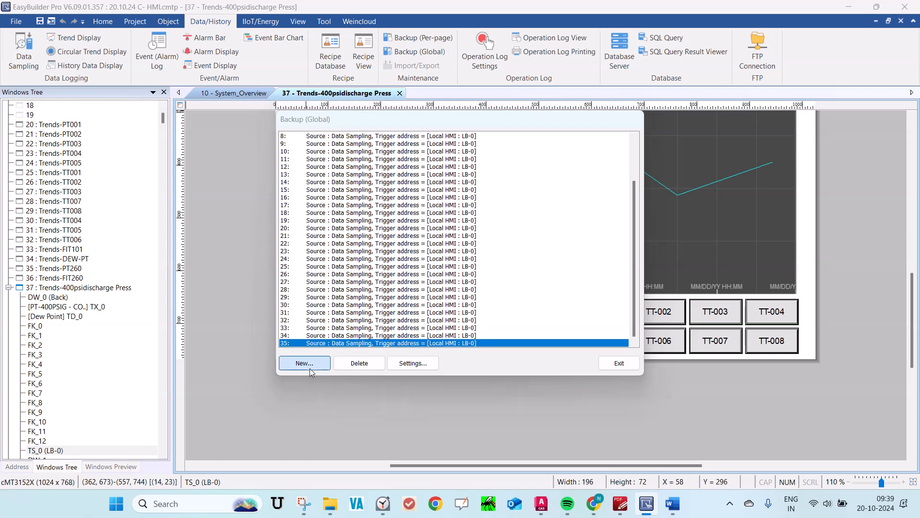
{"action": "left_click", "coordinate": [424, 142]}
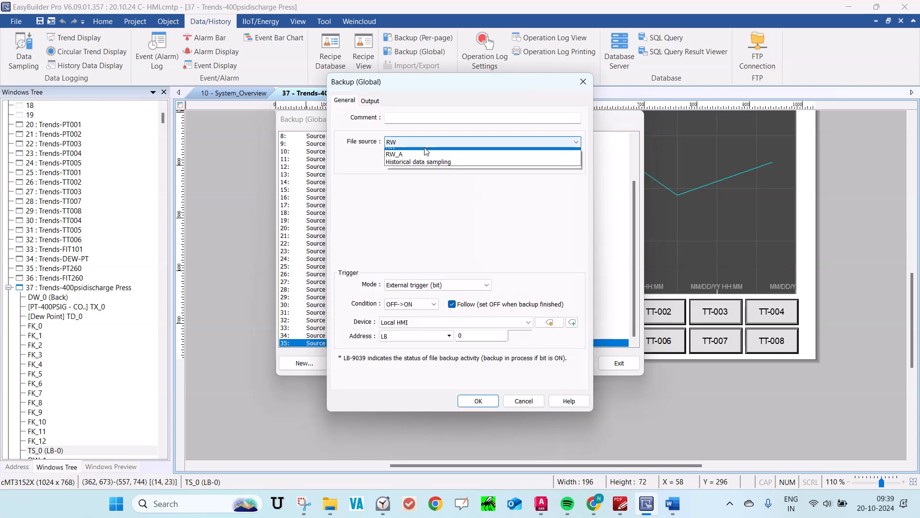
{"action": "left_click", "coordinate": [422, 167]}
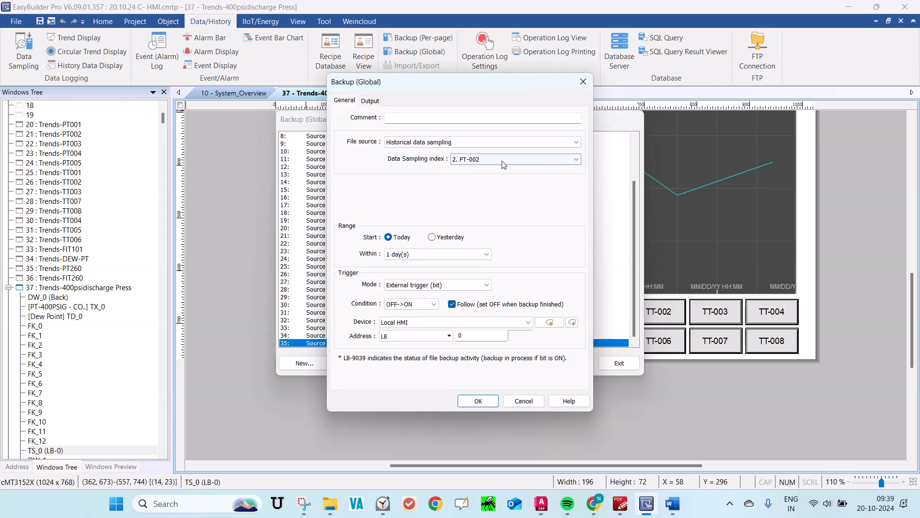
{"action": "left_click", "coordinate": [537, 159]}
{"action": "scroll", "coordinate": [522, 324], "scroll_direction": "down", "scroll_amount": 3}
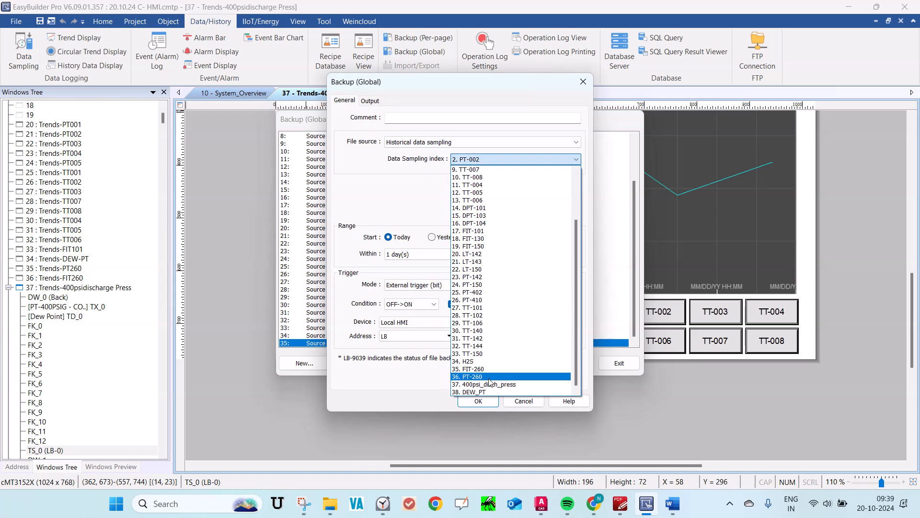
{"action": "left_click", "coordinate": [472, 377]}
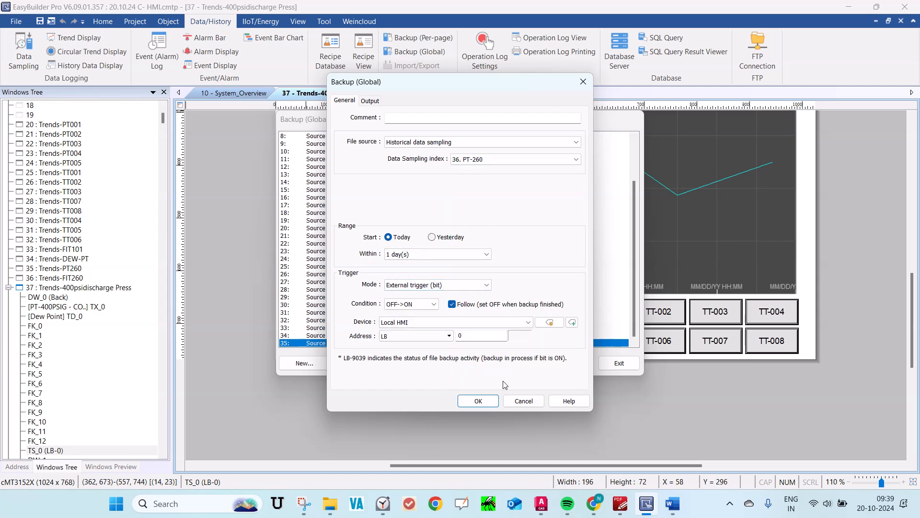
- Set the PT-260 backup's storage format to Comma Separated Values (*.csv) and save the entry
{"action": "left_click", "coordinate": [373, 103]}
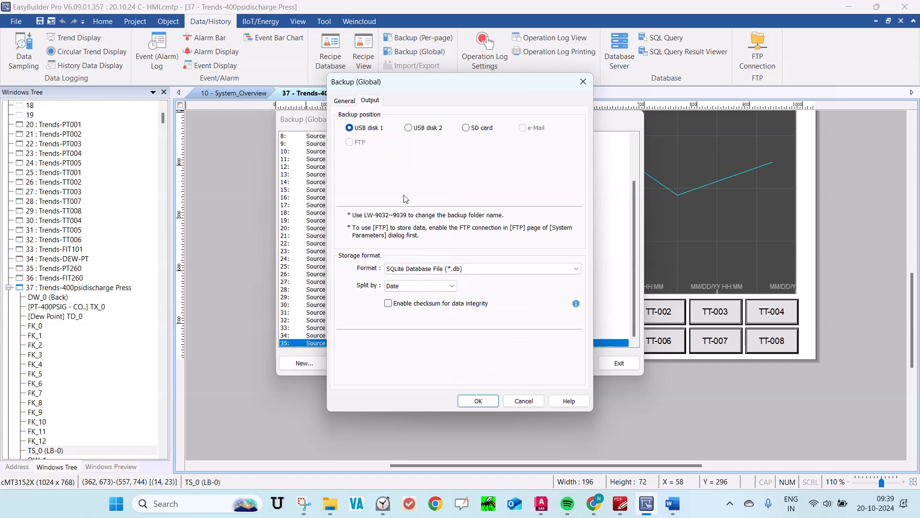
{"action": "left_click", "coordinate": [450, 268]}
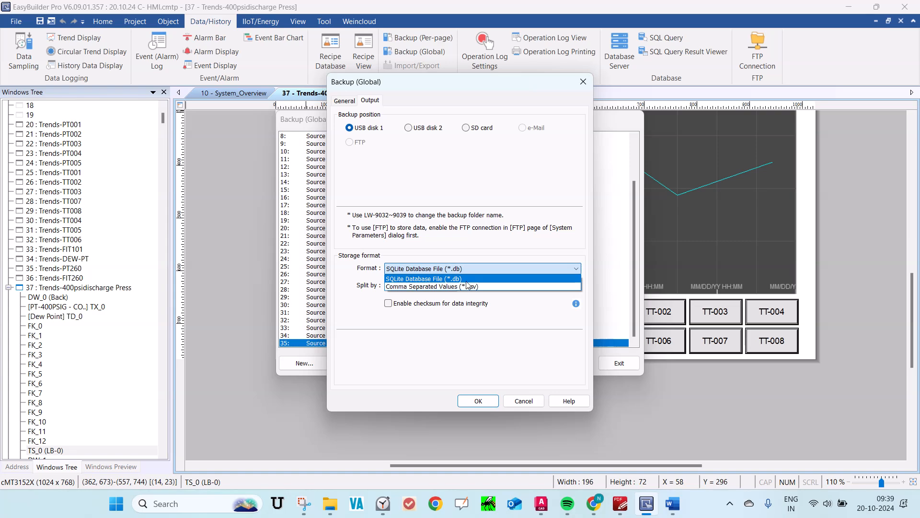
{"action": "left_click", "coordinate": [443, 286]}
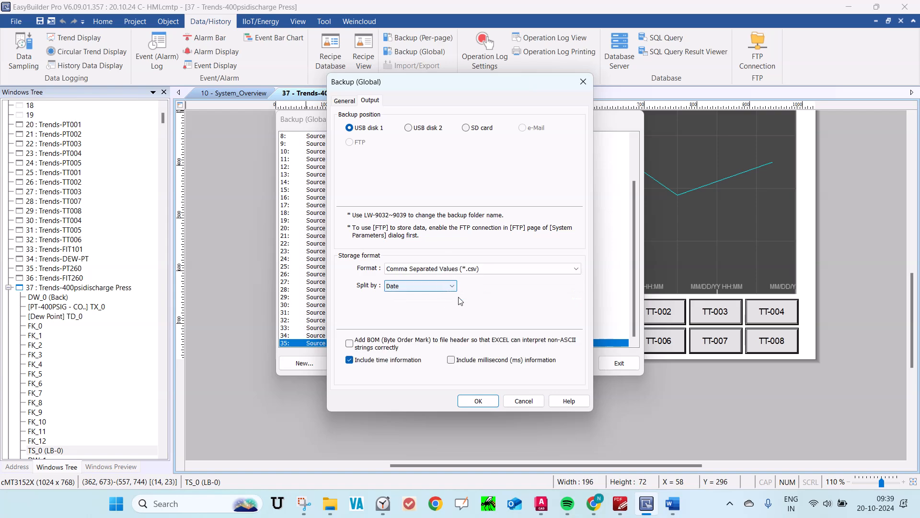
{"action": "left_click", "coordinate": [494, 401]}
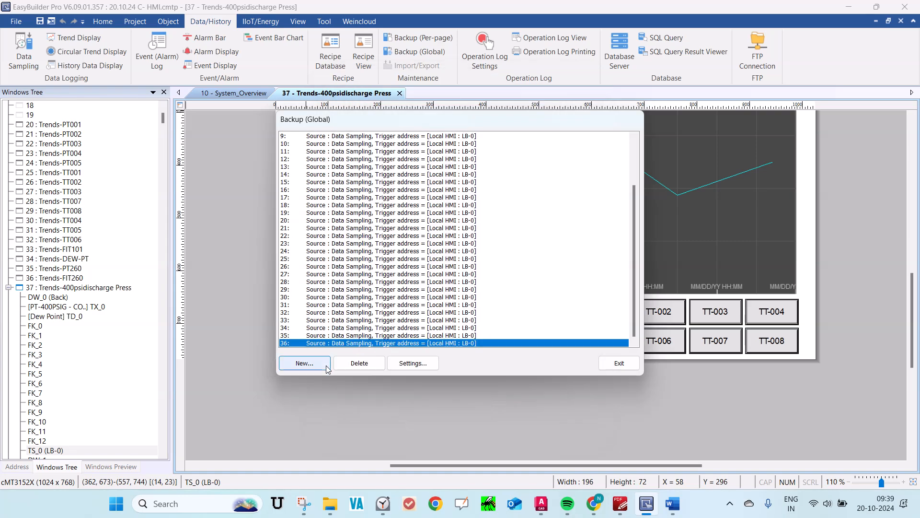
- Add another global backup entry sourced from historical data sampling item 37. 400psi_disch_press
{"action": "left_click", "coordinate": [326, 365]}
{"action": "left_click", "coordinate": [478, 143]}
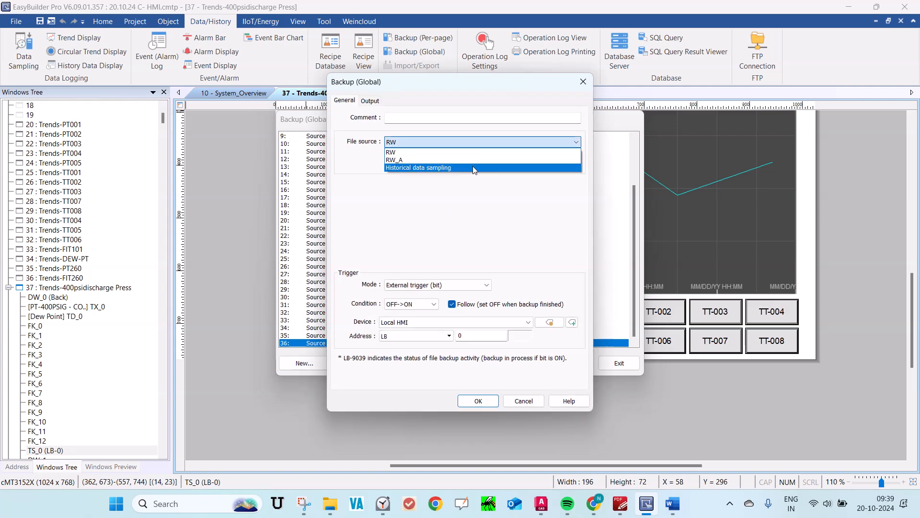
{"action": "left_click", "coordinate": [473, 166]}
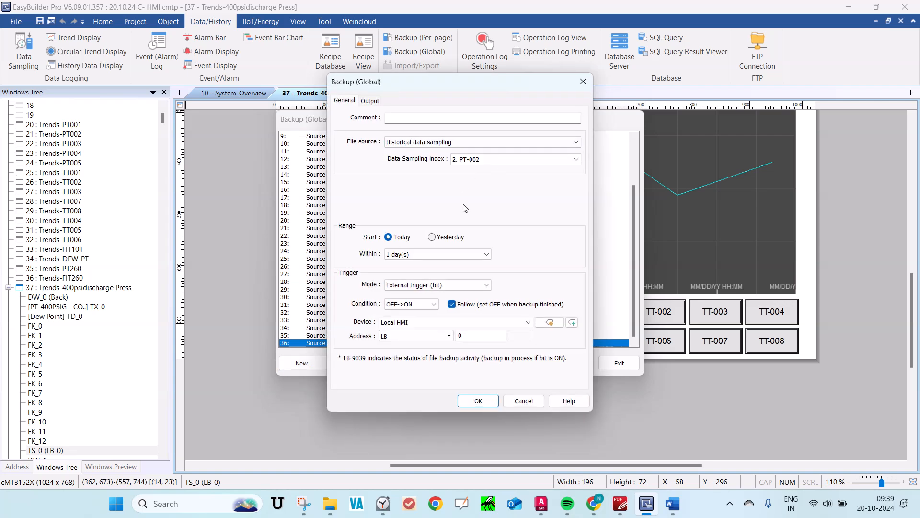
{"action": "left_click", "coordinate": [499, 160]}
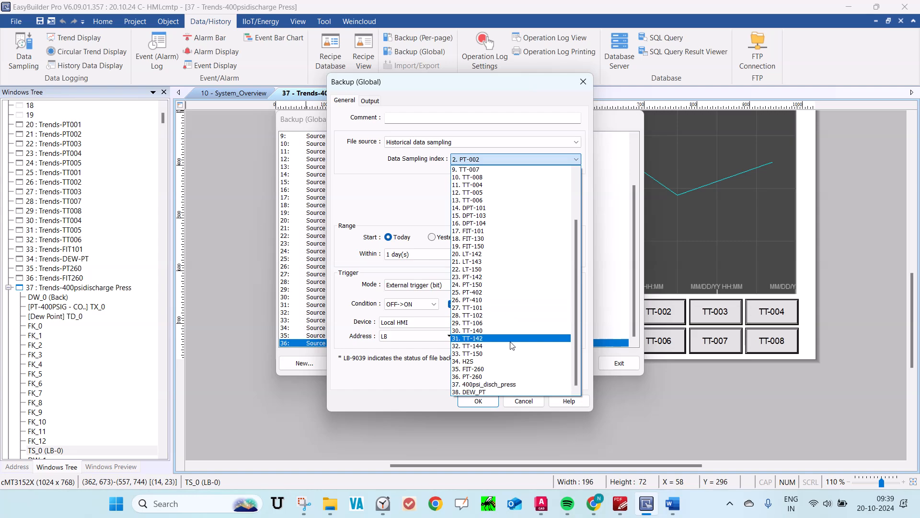
{"action": "scroll", "coordinate": [507, 335], "scroll_direction": "down", "scroll_amount": 1}
{"action": "left_click", "coordinate": [502, 376]}
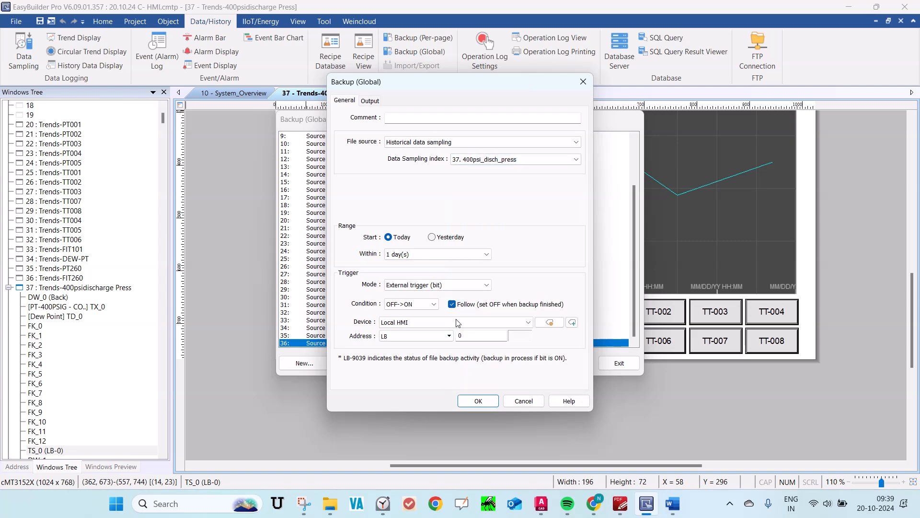
- Set the 400psi_disch_press backup's storage format to Comma Separated Values (*.csv) and save the entry
{"action": "left_click", "coordinate": [368, 102]}
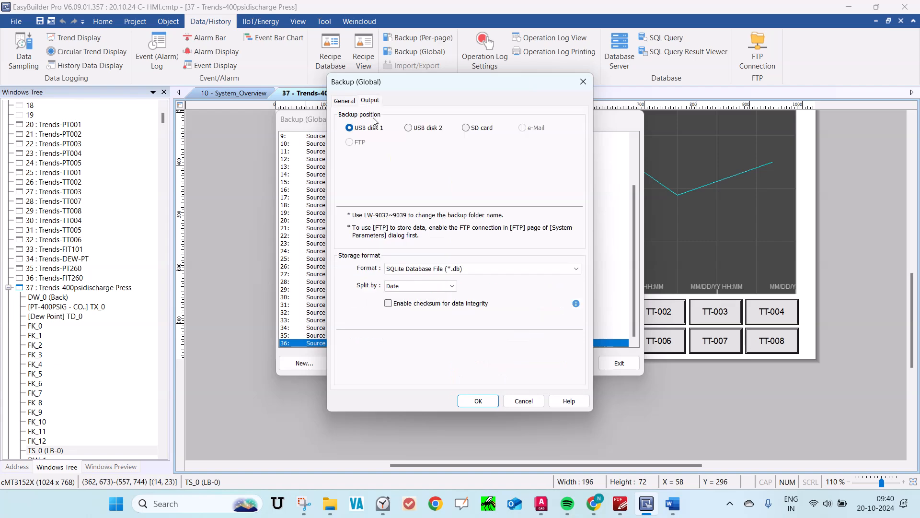
{"action": "left_click", "coordinate": [442, 267]}
{"action": "left_click", "coordinate": [439, 284]}
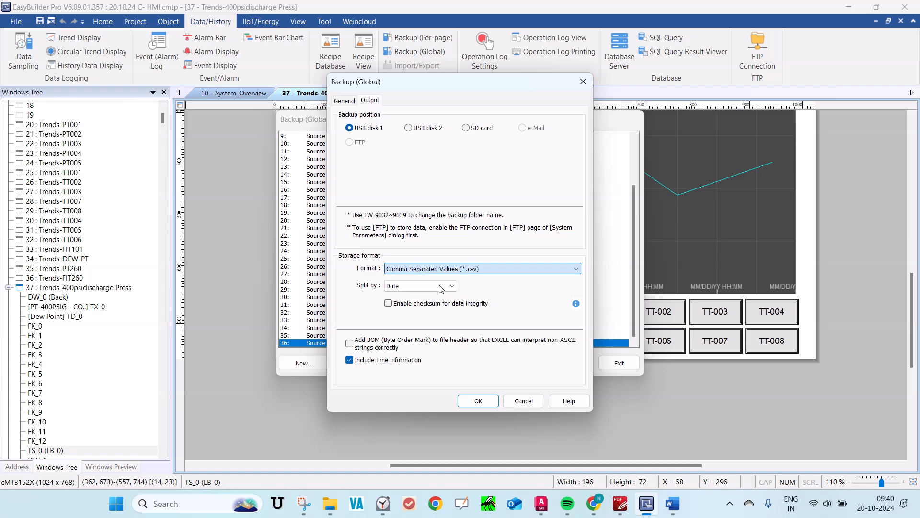
{"action": "left_click", "coordinate": [488, 403]}
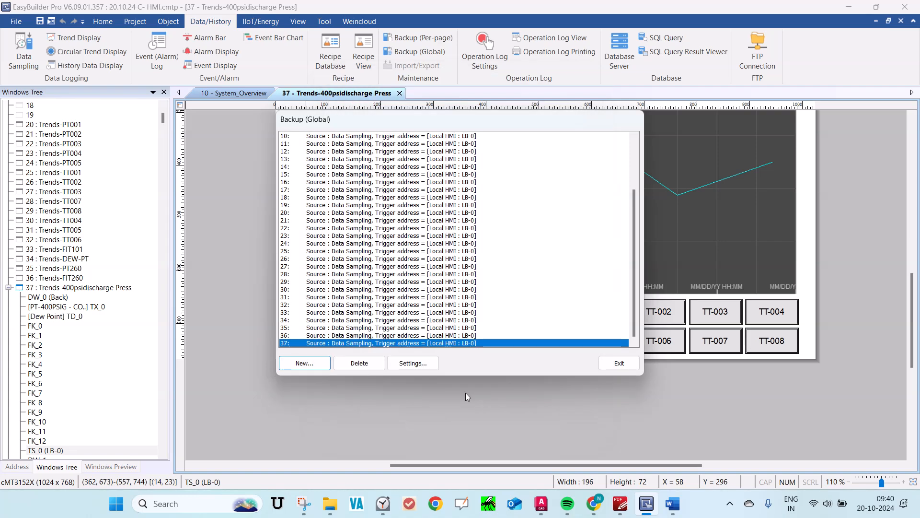
- Add a global backup entry that uses historical data sampling with item 38. DEW_PT
{"action": "left_click", "coordinate": [312, 366]}
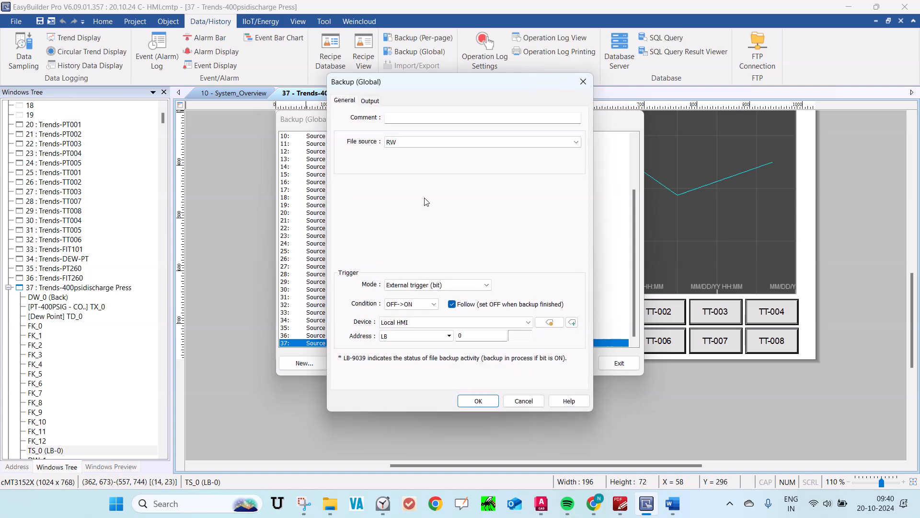
{"action": "left_click", "coordinate": [458, 142]}
{"action": "left_click", "coordinate": [458, 167]}
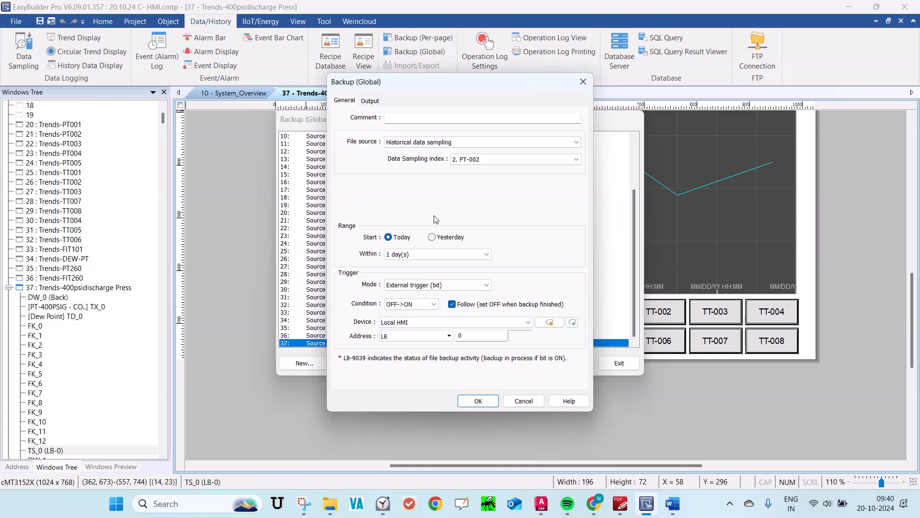
{"action": "left_click", "coordinate": [370, 102]}
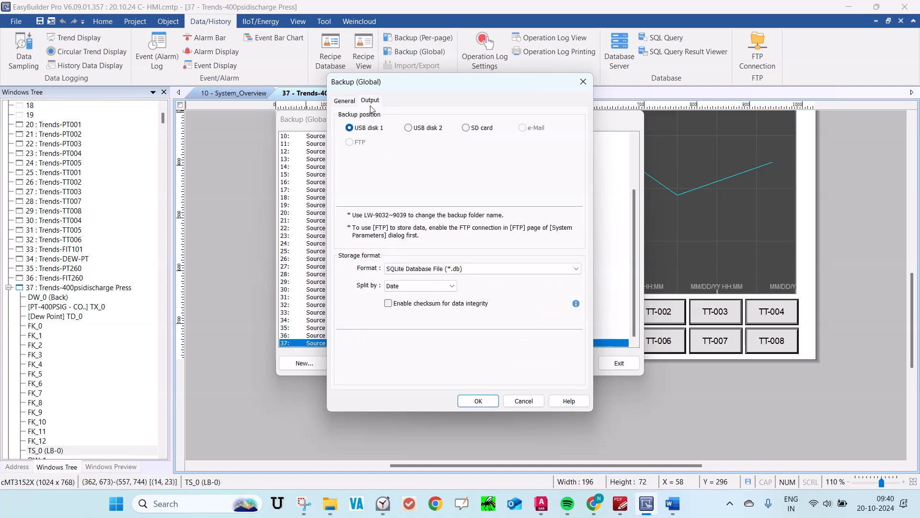
{"action": "left_click", "coordinate": [353, 102]}
{"action": "left_click", "coordinate": [503, 159]}
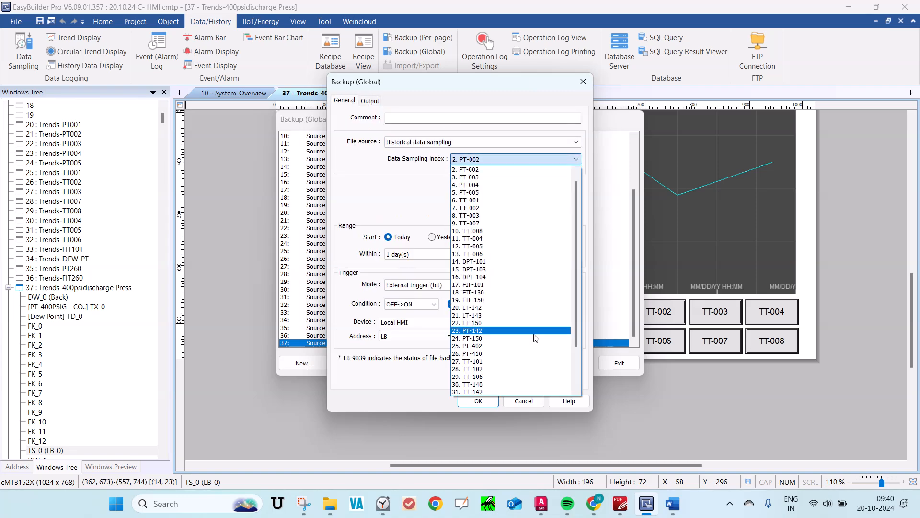
{"action": "scroll", "coordinate": [528, 374], "scroll_direction": "down", "scroll_amount": 2}
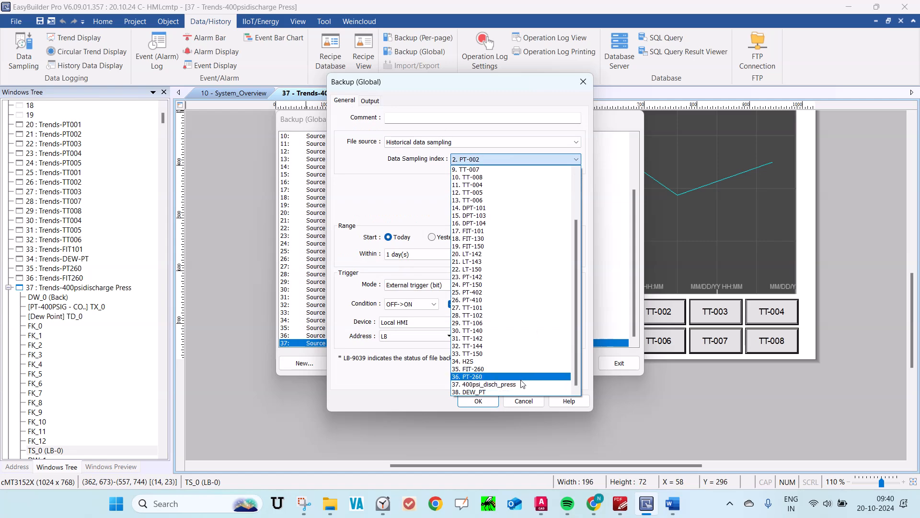
{"action": "left_click", "coordinate": [519, 392]}
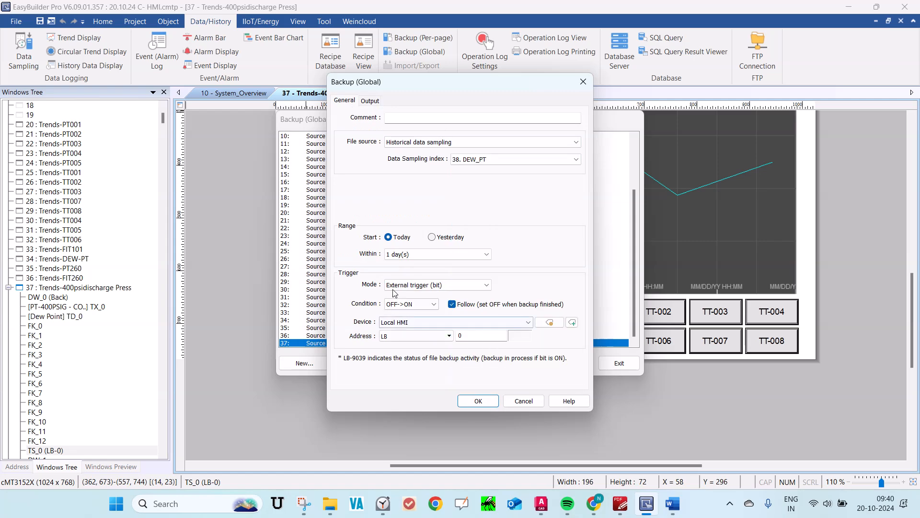
- Set the DEW_PT backup's storage format to Comma Separated Values (*.csv) and save the entry
{"action": "left_click", "coordinate": [370, 101]}
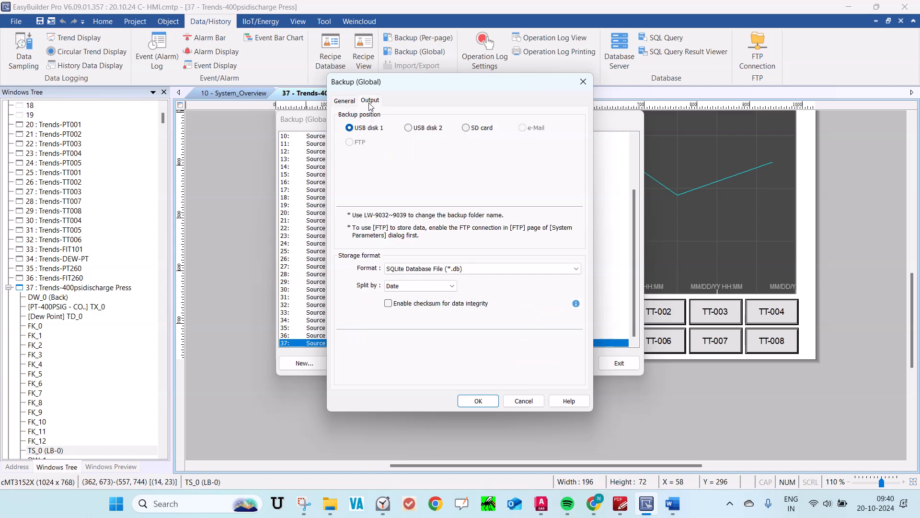
{"action": "left_click", "coordinate": [444, 268]}
{"action": "left_click", "coordinate": [442, 286]}
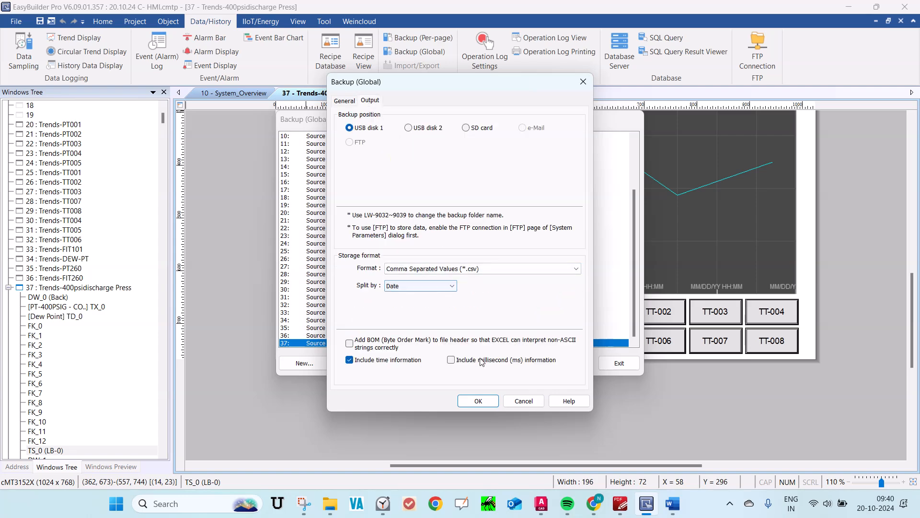
{"action": "left_click", "coordinate": [479, 402]}
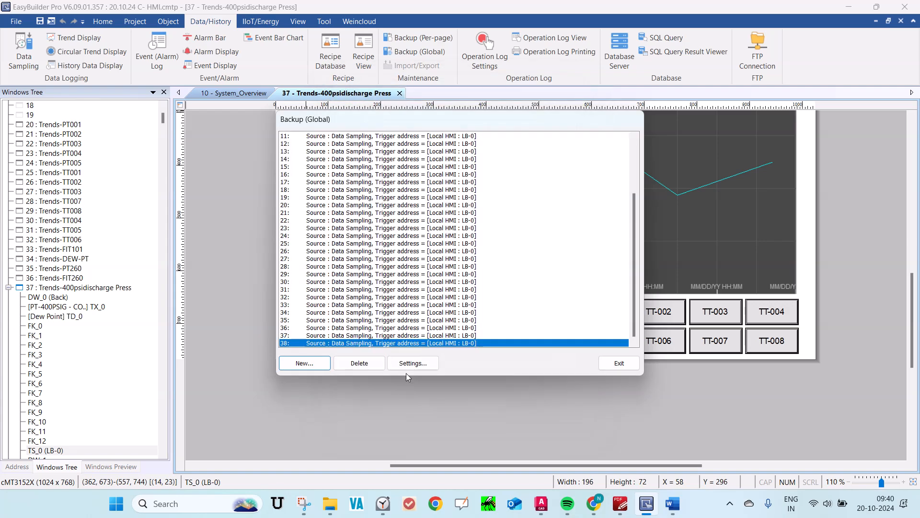
- Reopen global backup entry 38 to check its data sampling item, and close the backup list
{"action": "double_click", "coordinate": [337, 343]}
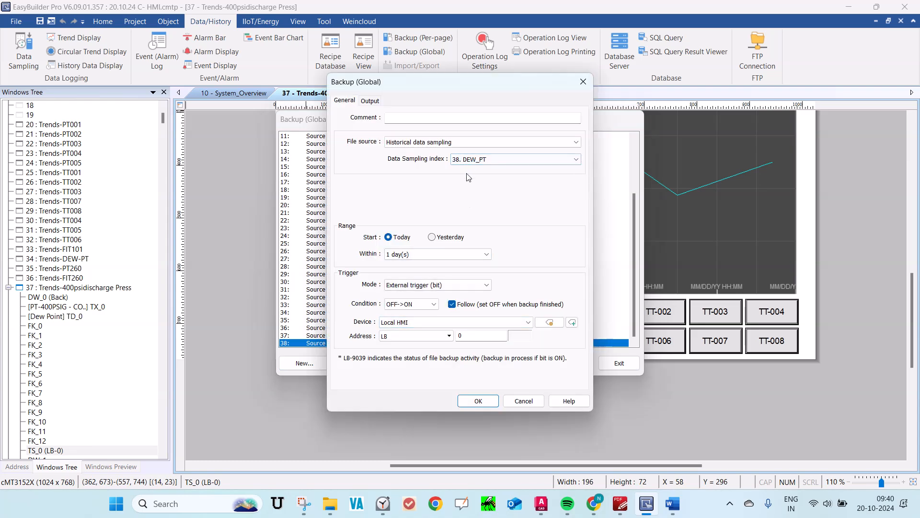
{"action": "left_click", "coordinate": [478, 401]}
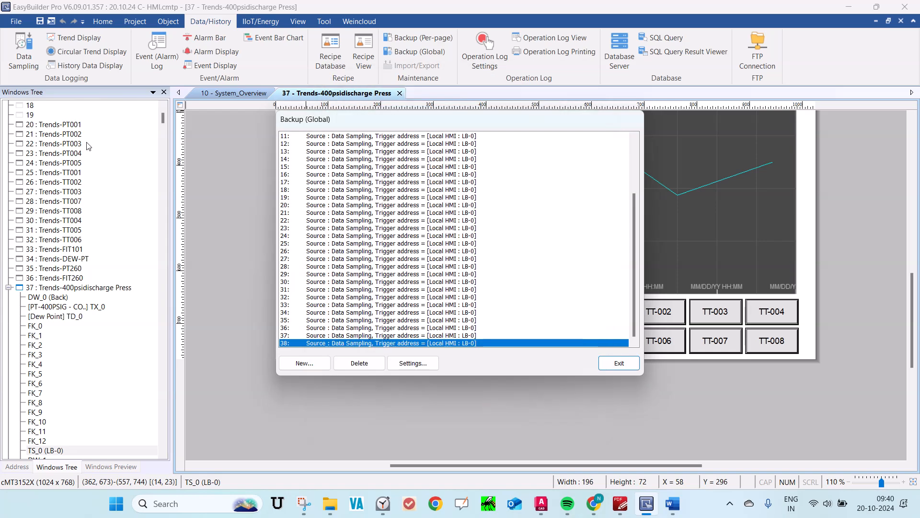
{"action": "left_click", "coordinate": [616, 365]}
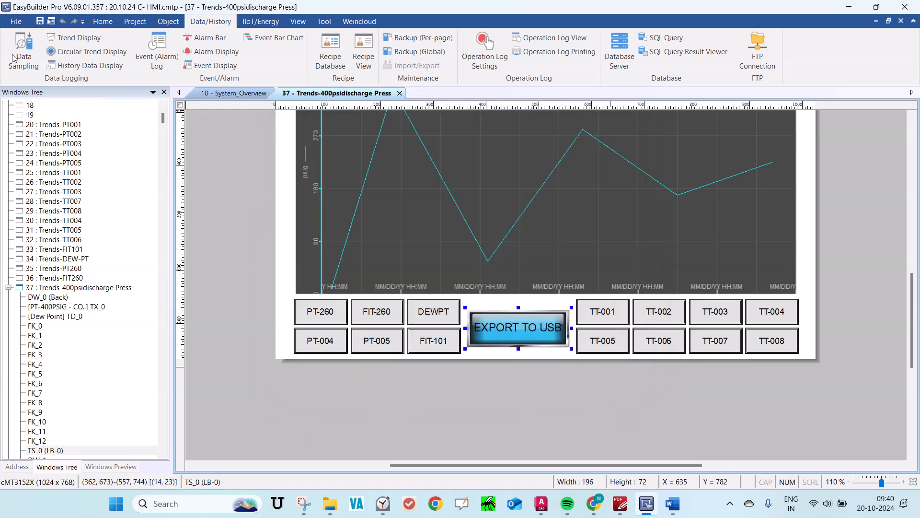
- Review the end of the data sampling list to compare its items with the backup entries
{"action": "left_click", "coordinate": [19, 57]}
{"action": "scroll", "coordinate": [271, 266], "scroll_direction": "down", "scroll_amount": 8}
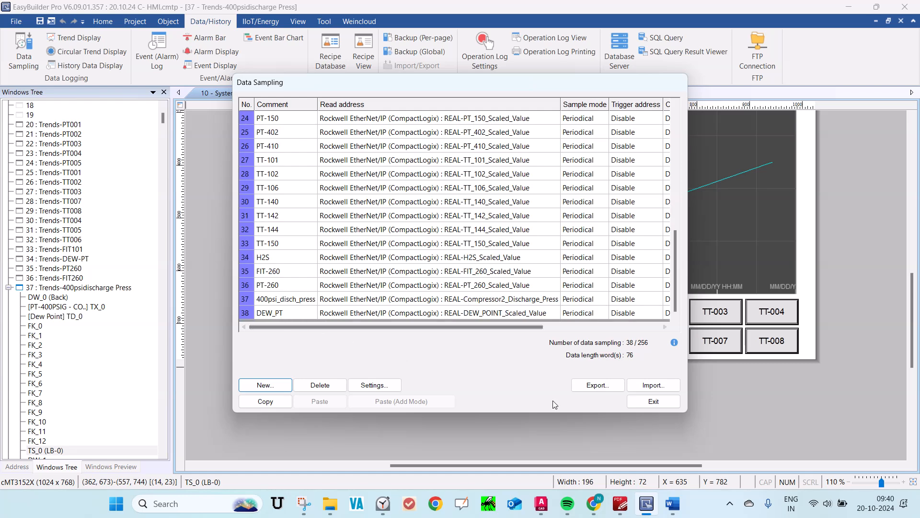
{"action": "left_click", "coordinate": [646, 402]}
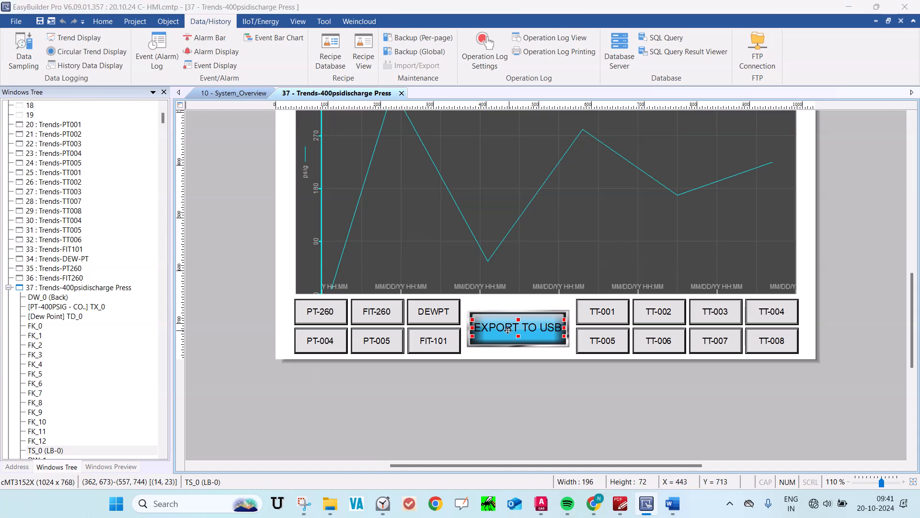
- Inspect the EXPORT TO USB toggle switch's device, address and switch style, and close its properties
{"action": "double_click", "coordinate": [509, 330]}
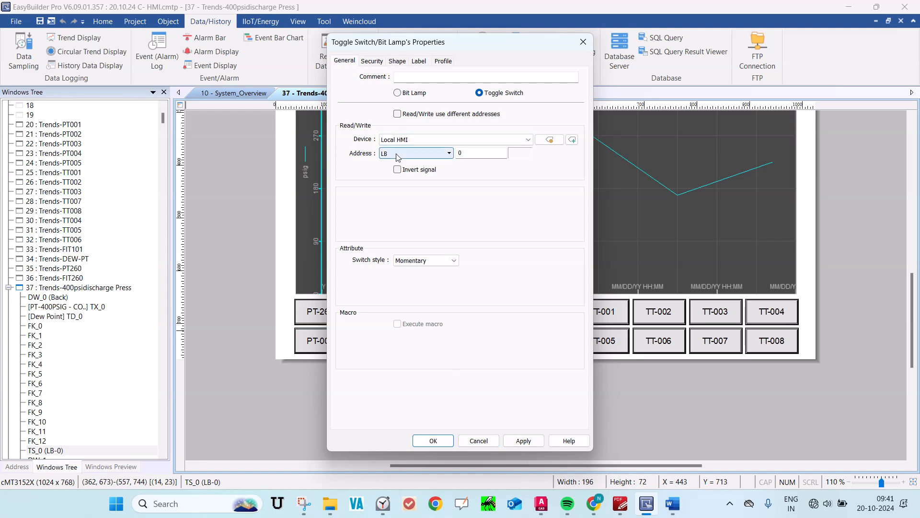
{"action": "left_click", "coordinate": [408, 139]}
{"action": "left_click", "coordinate": [408, 146]}
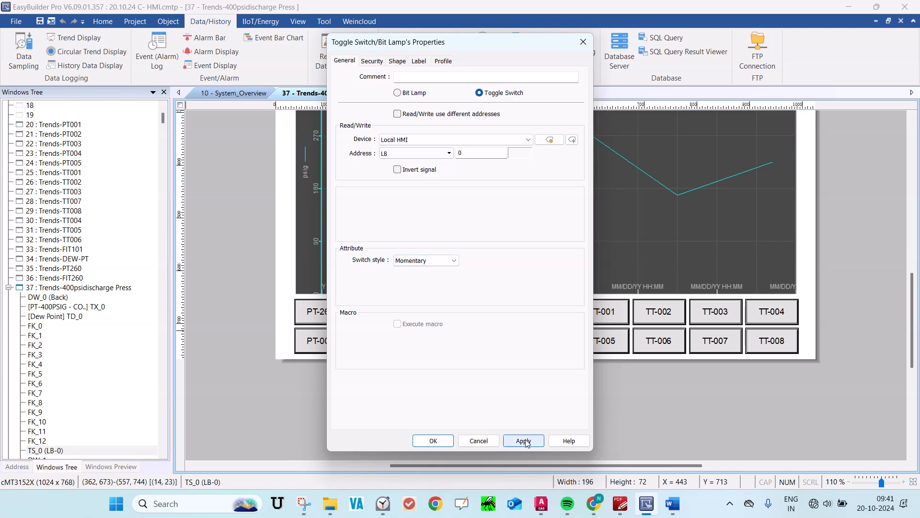
{"action": "left_click", "coordinate": [493, 440]}
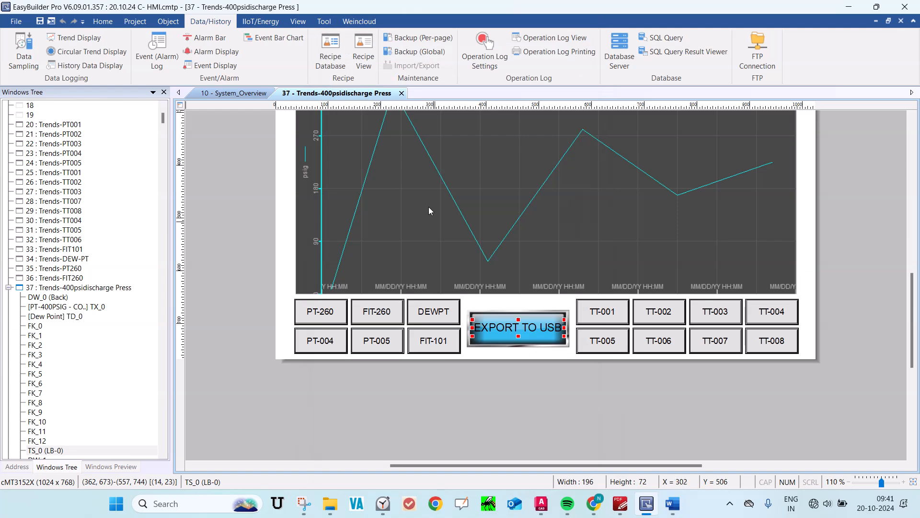
- Review the General and Output settings of global backup entry 1, and close the backup list
{"action": "left_click", "coordinate": [410, 51]}
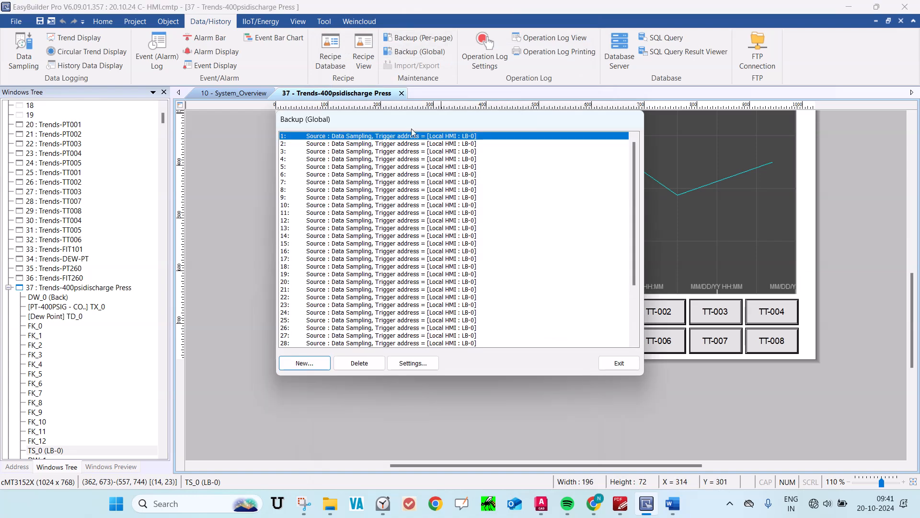
{"action": "left_click", "coordinate": [427, 364]}
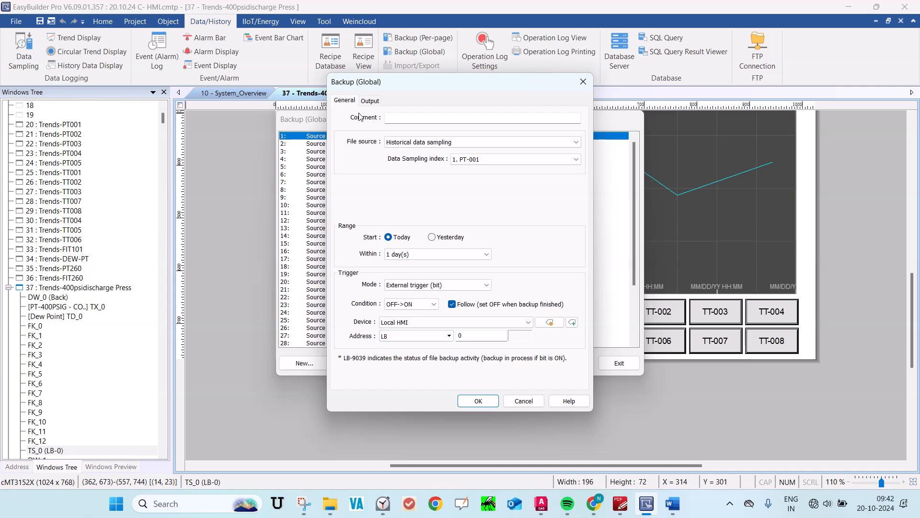
{"action": "left_click", "coordinate": [370, 101]}
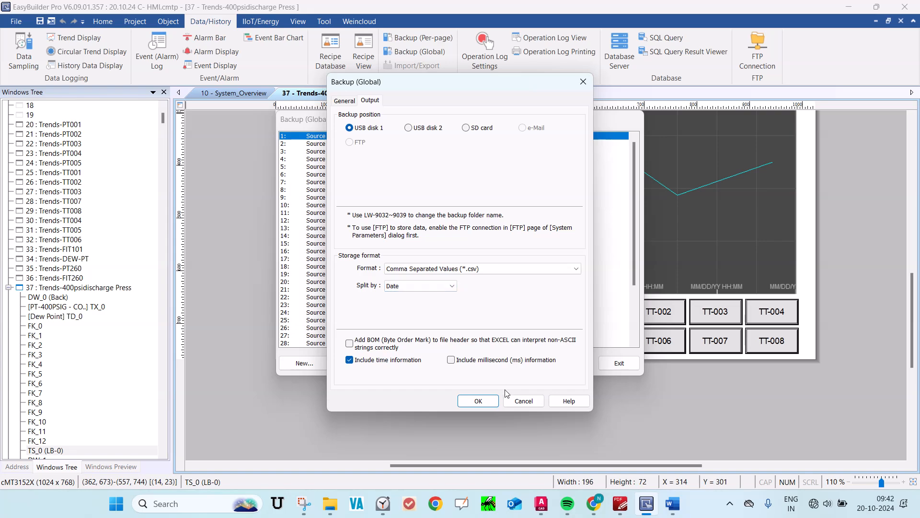
{"action": "left_click", "coordinate": [498, 400]}
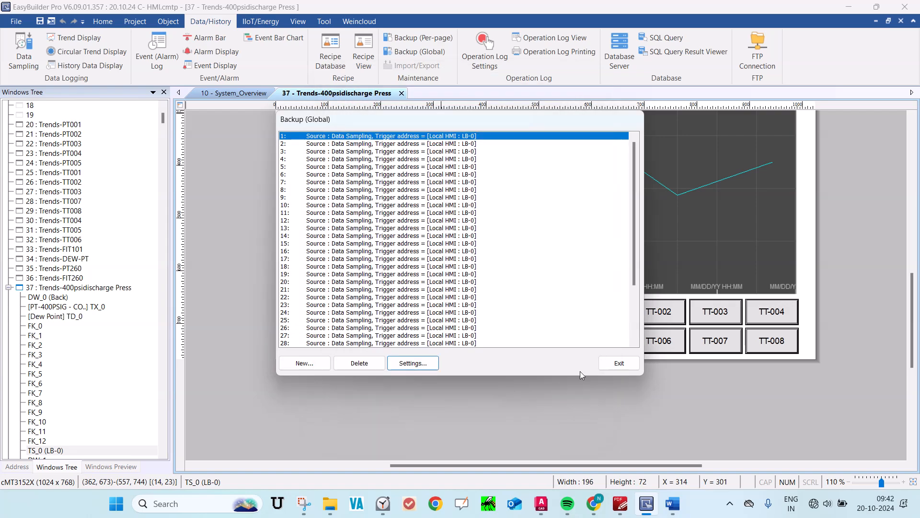
{"action": "left_click", "coordinate": [619, 364]}
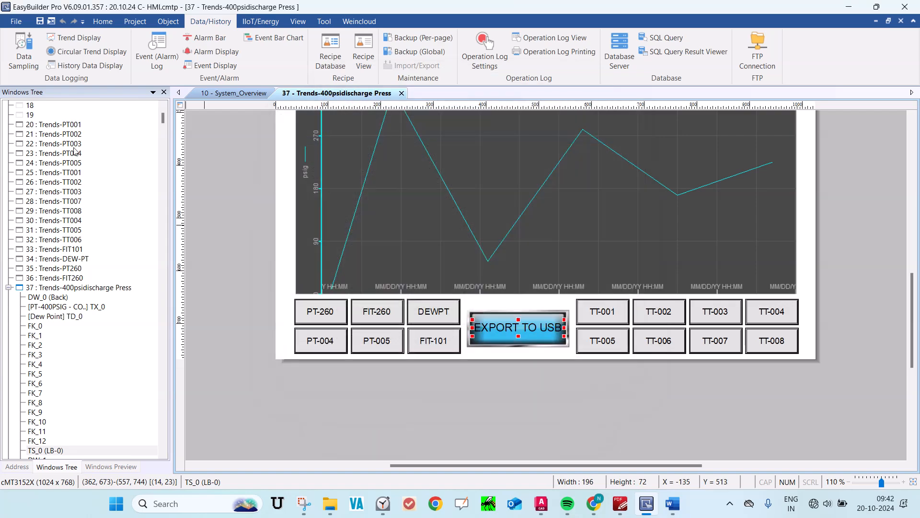
- Save the HMI project
{"action": "left_click", "coordinate": [39, 22]}
{"action": "left_click", "coordinate": [730, 503]}
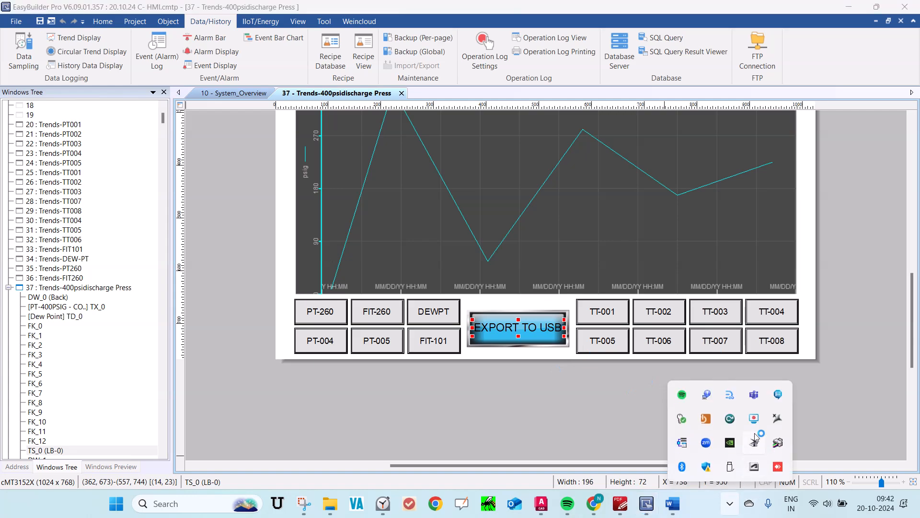